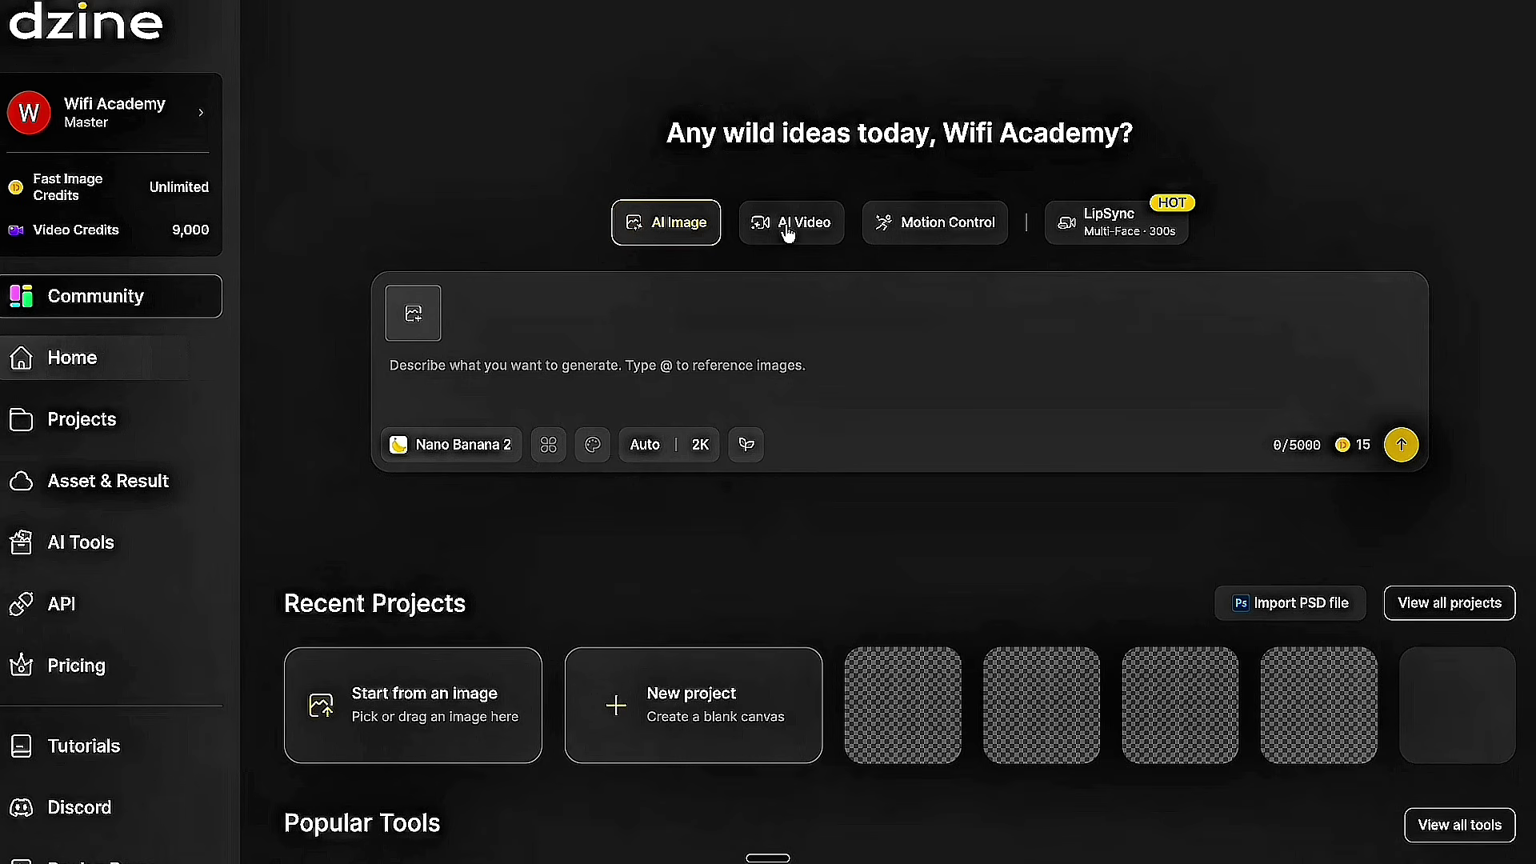
Create a blank project with a 1:1 aspect ratio and a 1536 × 1536 canvas.
{"action": "left_click", "coordinate": [724, 687]}
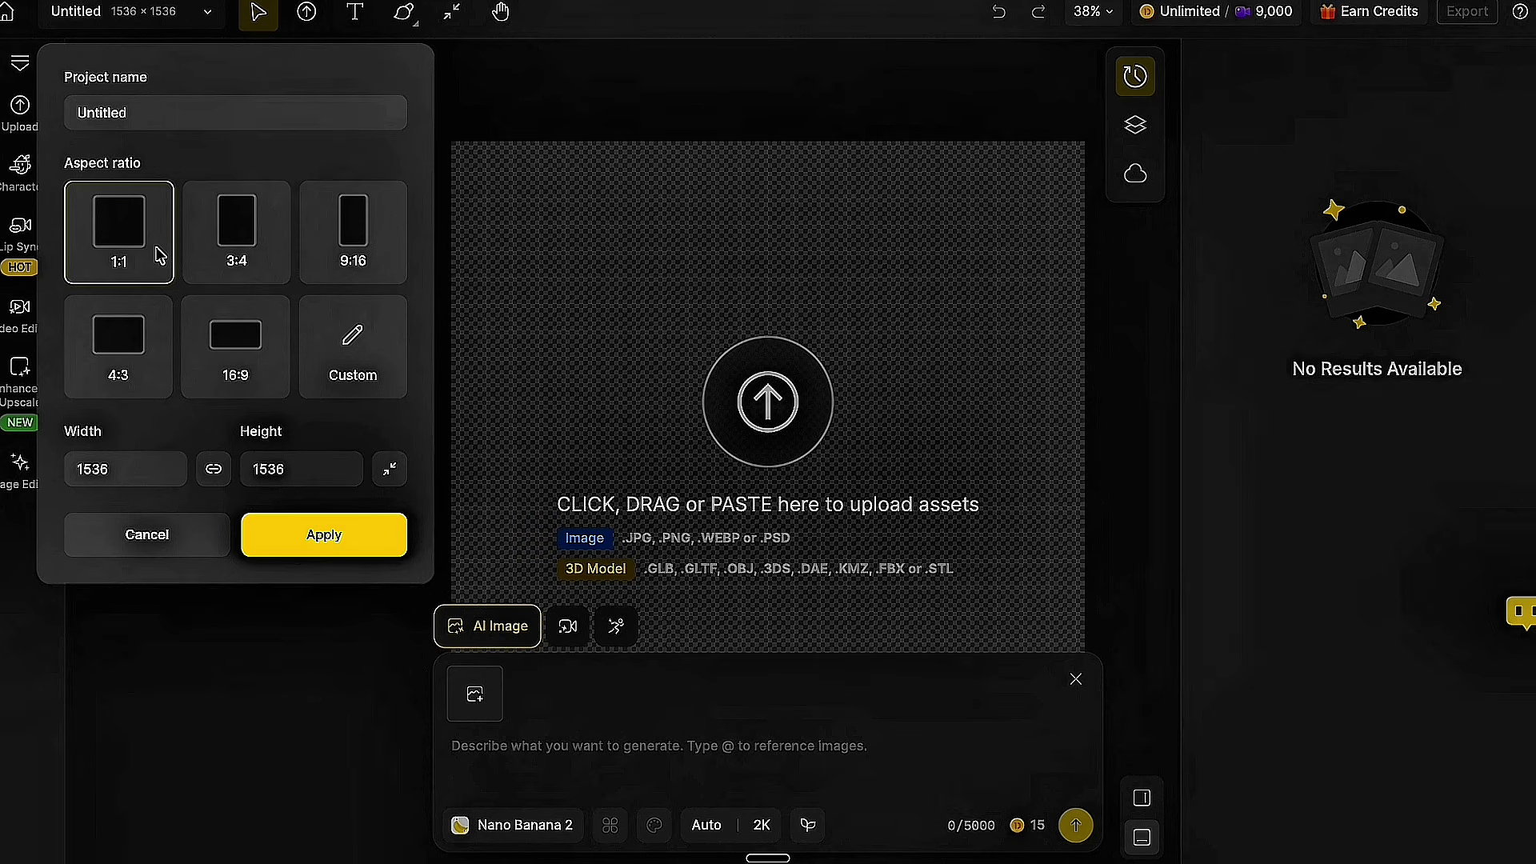
{"action": "left_click", "coordinate": [329, 530]}
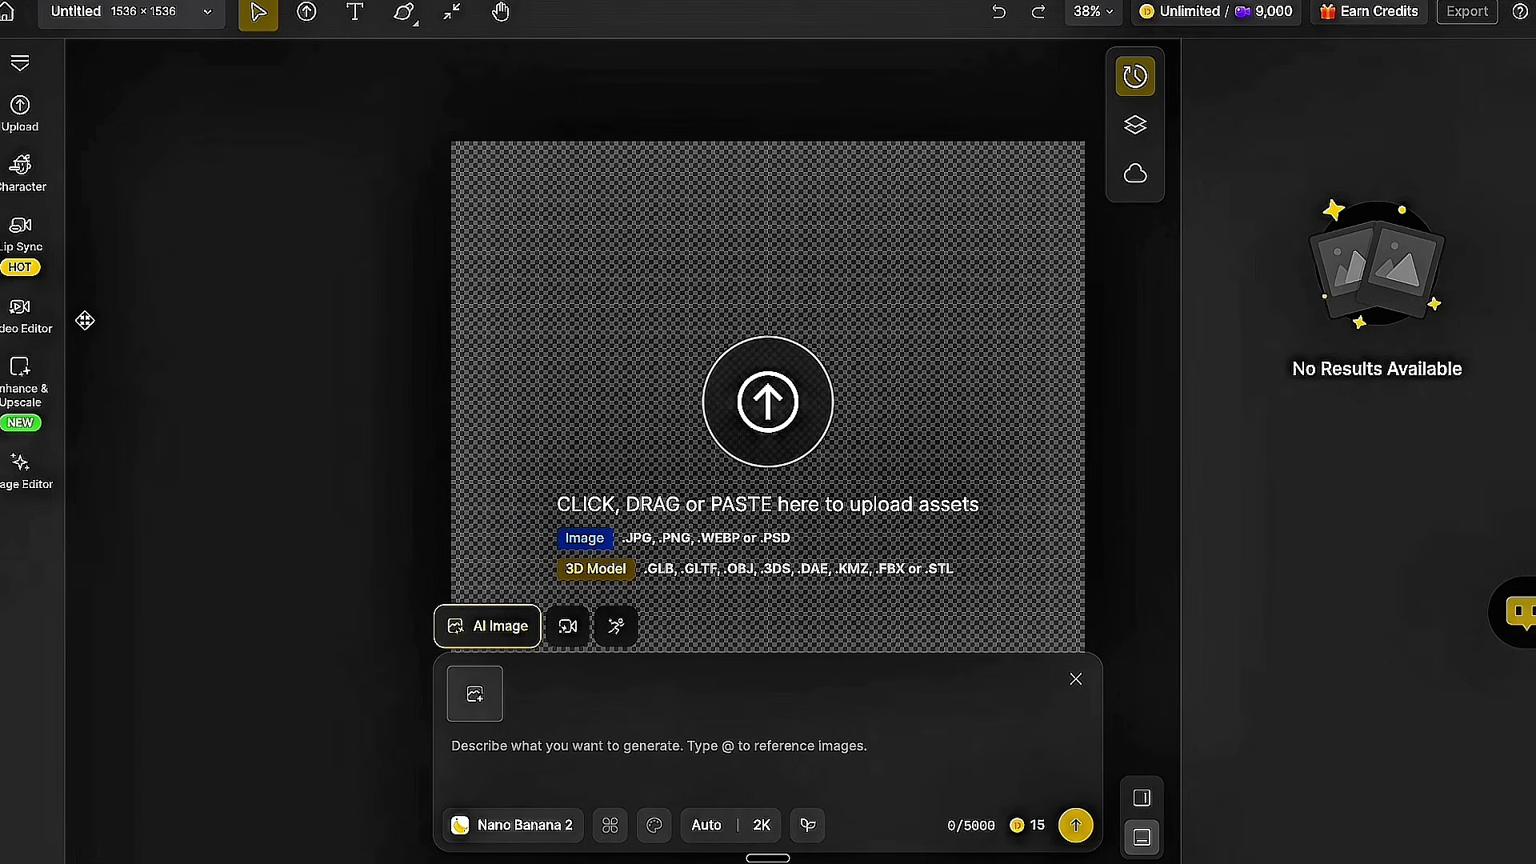
Set up text-to-image generation with the Nano Banana Pro style.
{"action": "left_click", "coordinate": [29, 69]}
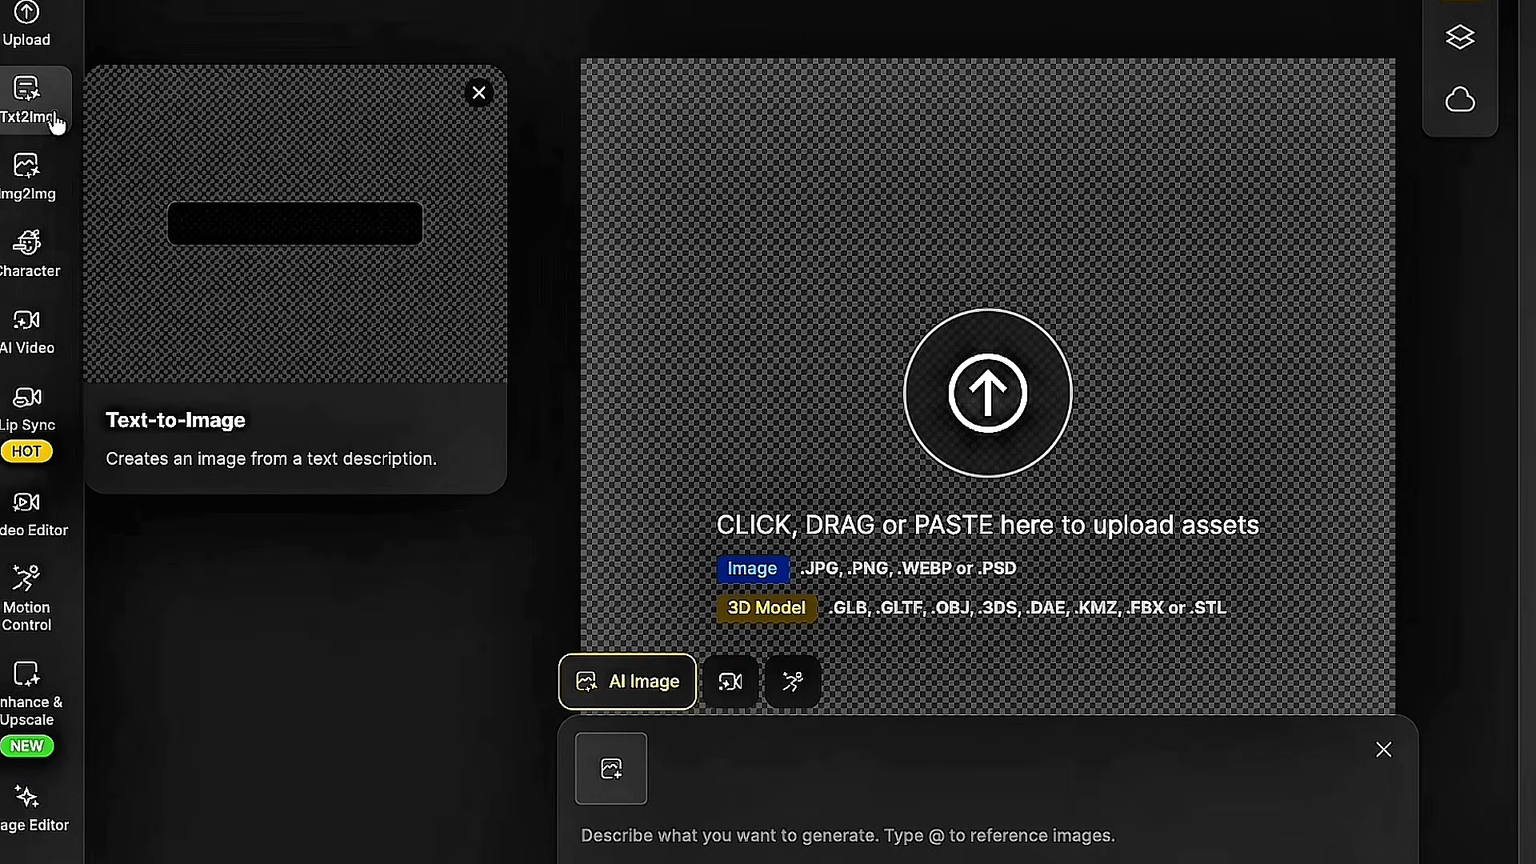
{"action": "left_click", "coordinate": [56, 122]}
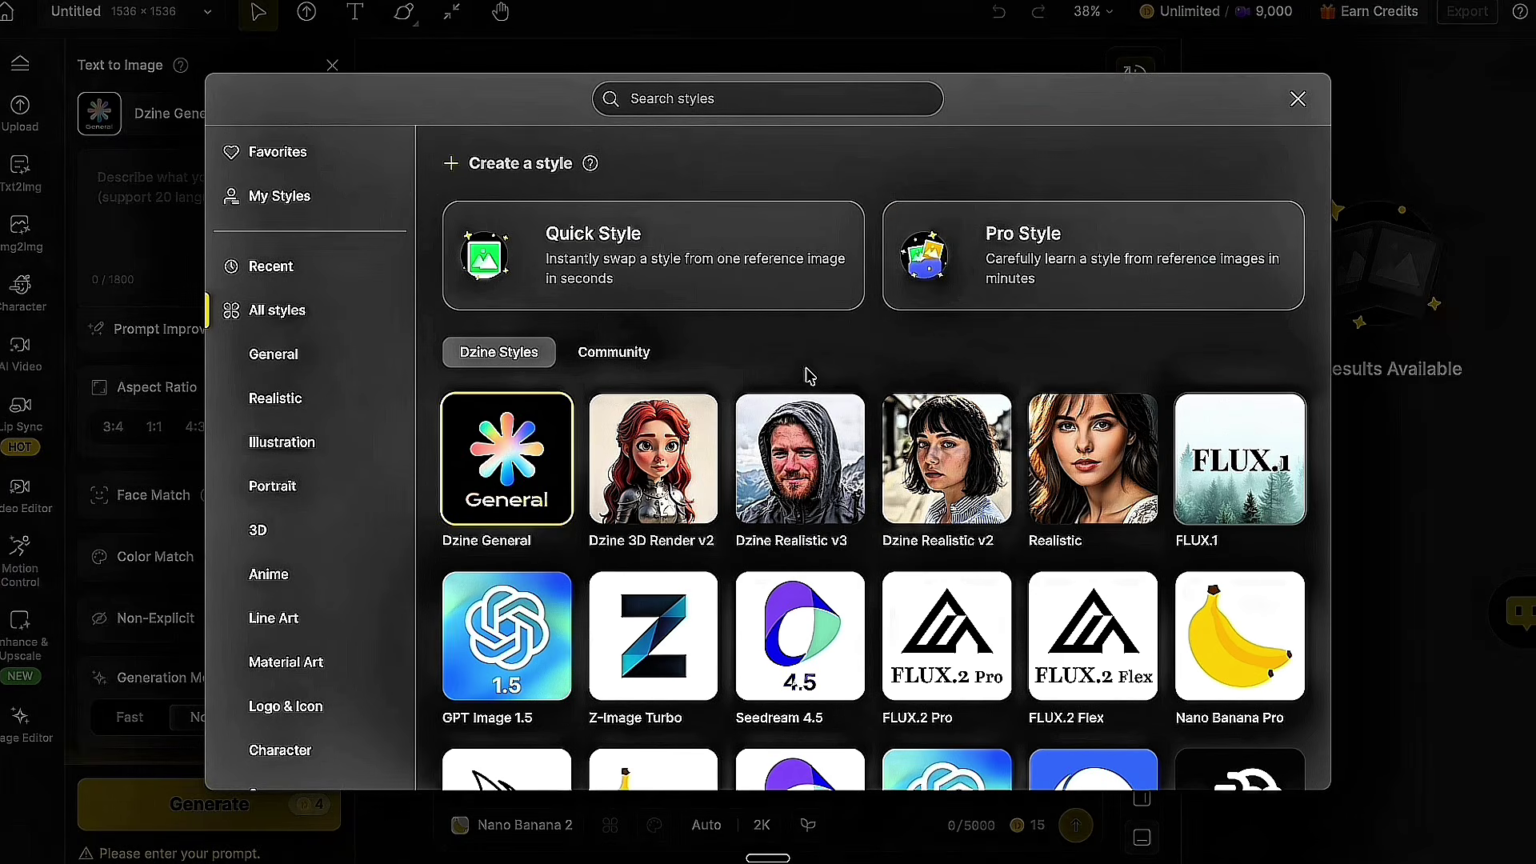
{"action": "scroll", "coordinate": [809, 373], "scroll_direction": "down", "scroll_amount": 4}
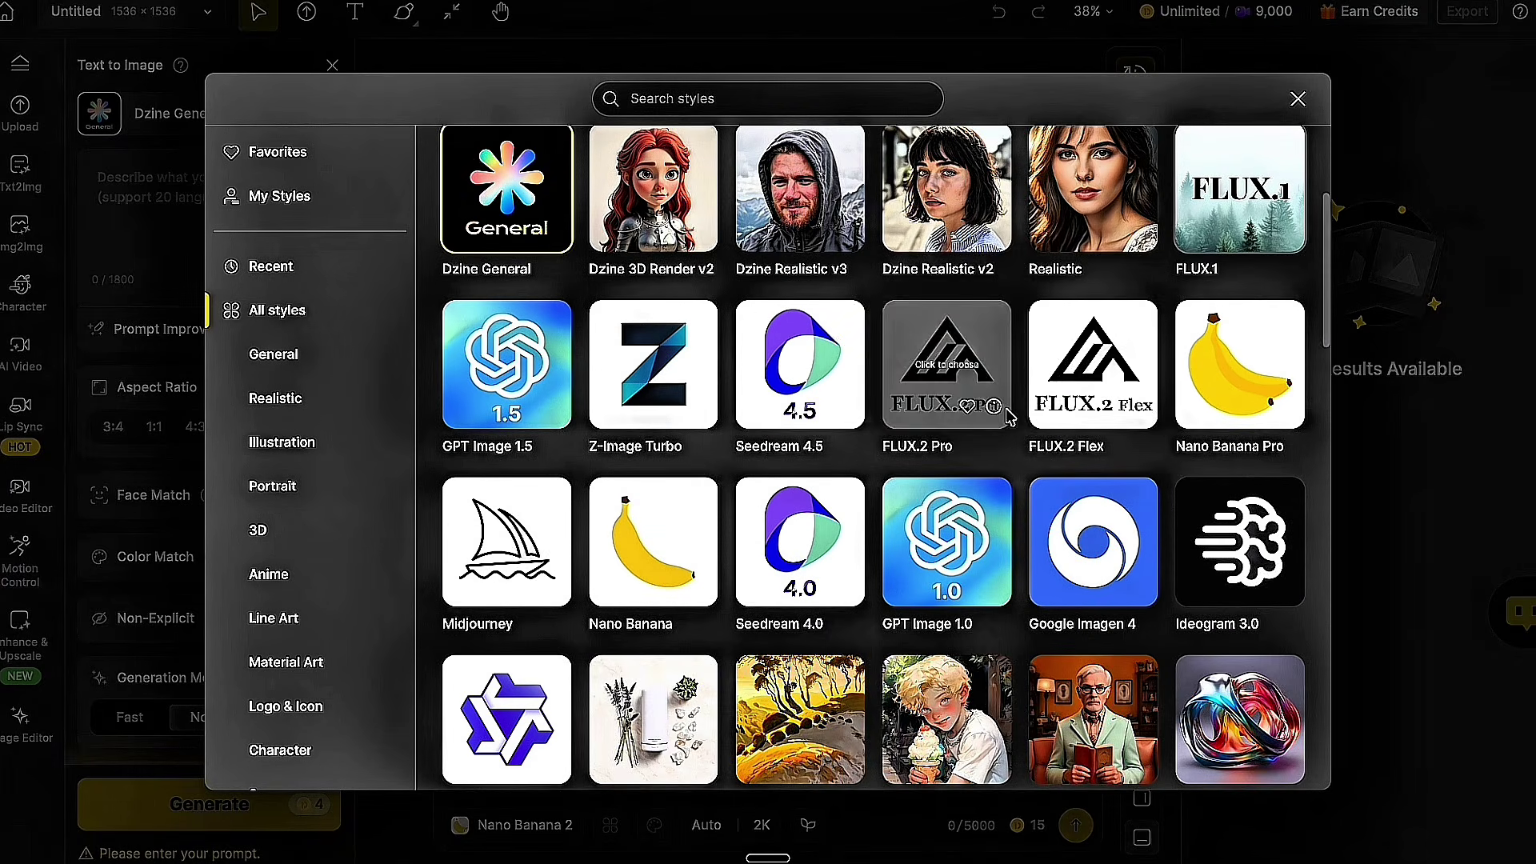
{"action": "left_click", "coordinate": [1254, 374]}
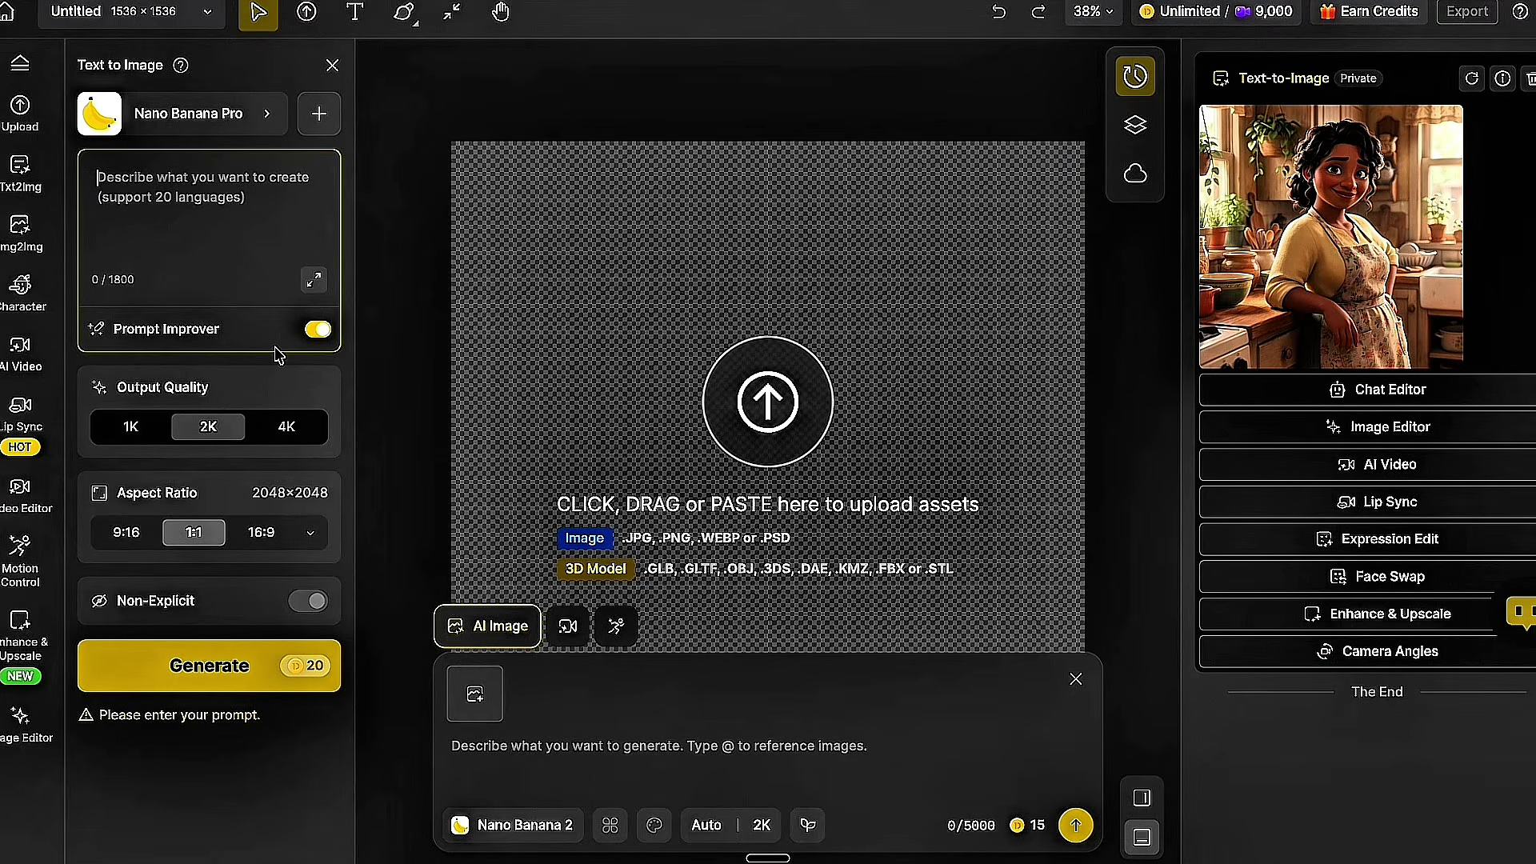
Generate the young daughter's character image from her ChatGPT prompt in 16:9 aspect ratio.
{"action": "key", "text": "ctrl+v"}
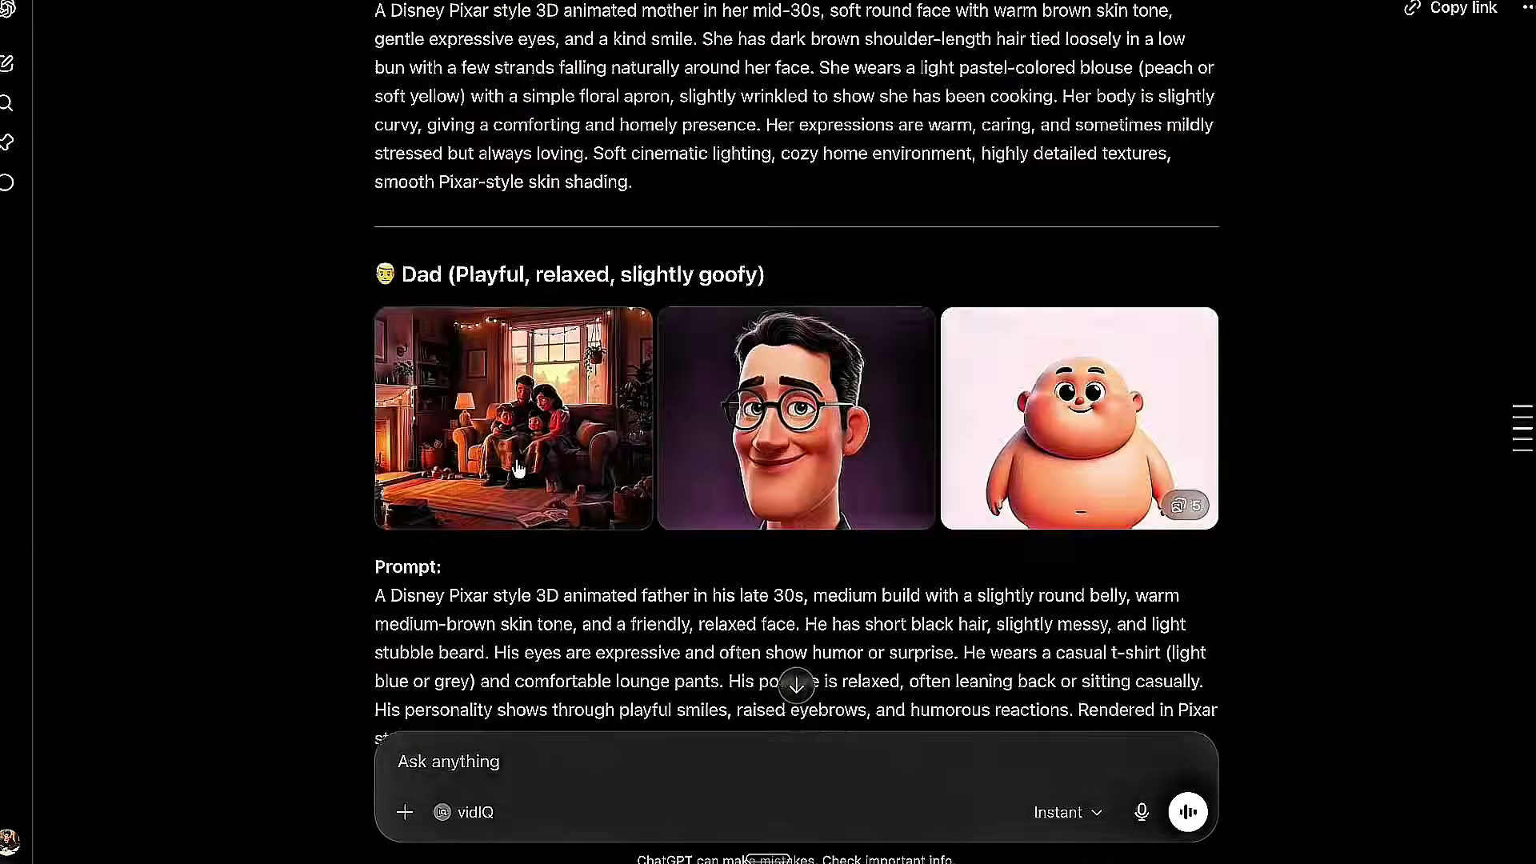
{"action": "scroll", "coordinate": [795, 685], "scroll_direction": "down", "scroll_amount": 10}
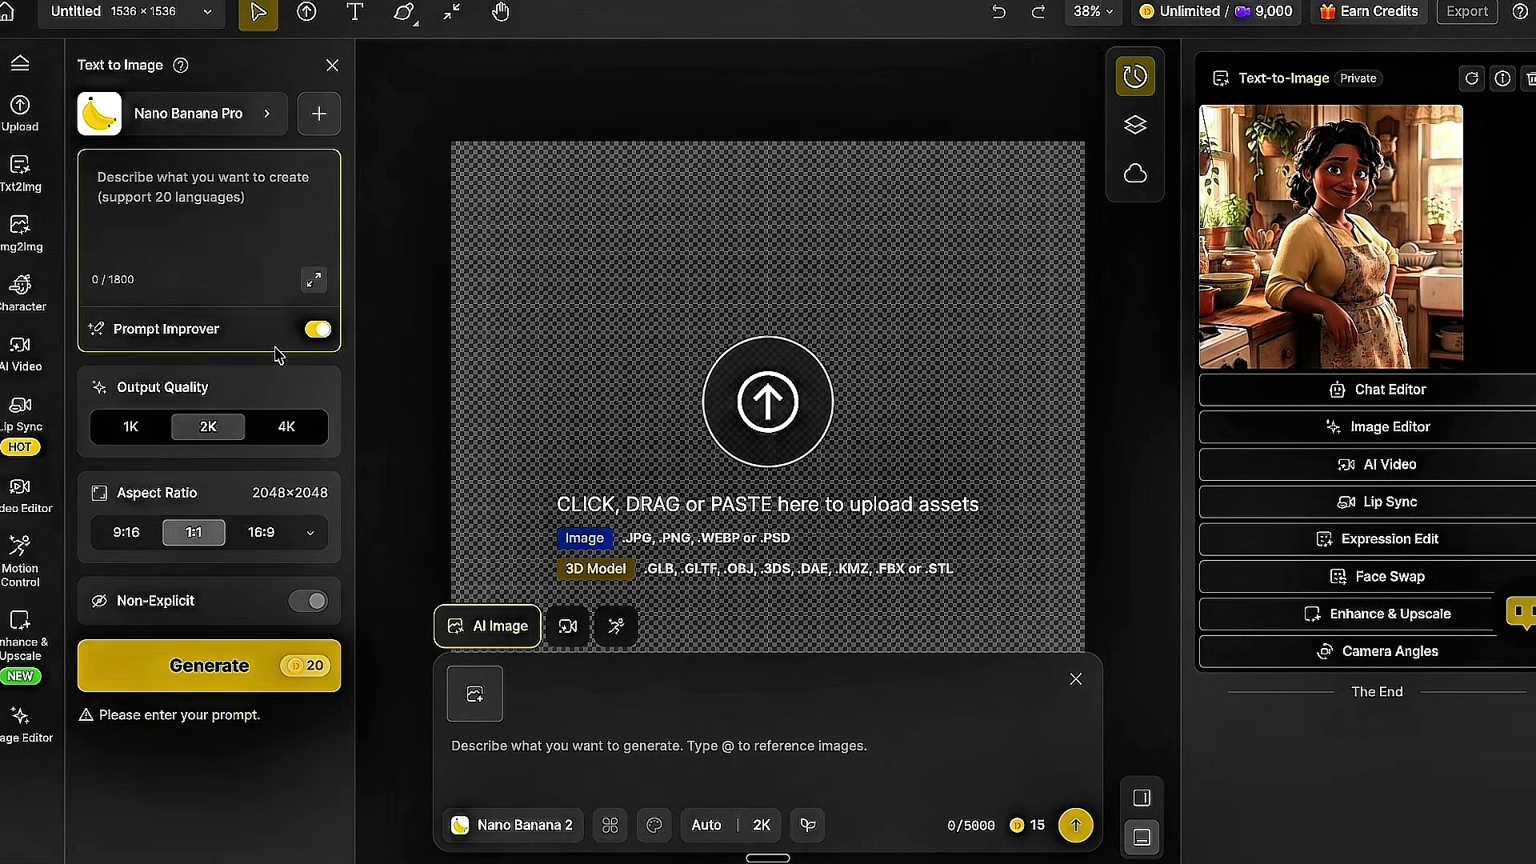
{"action": "key", "text": "ctrl+v"}
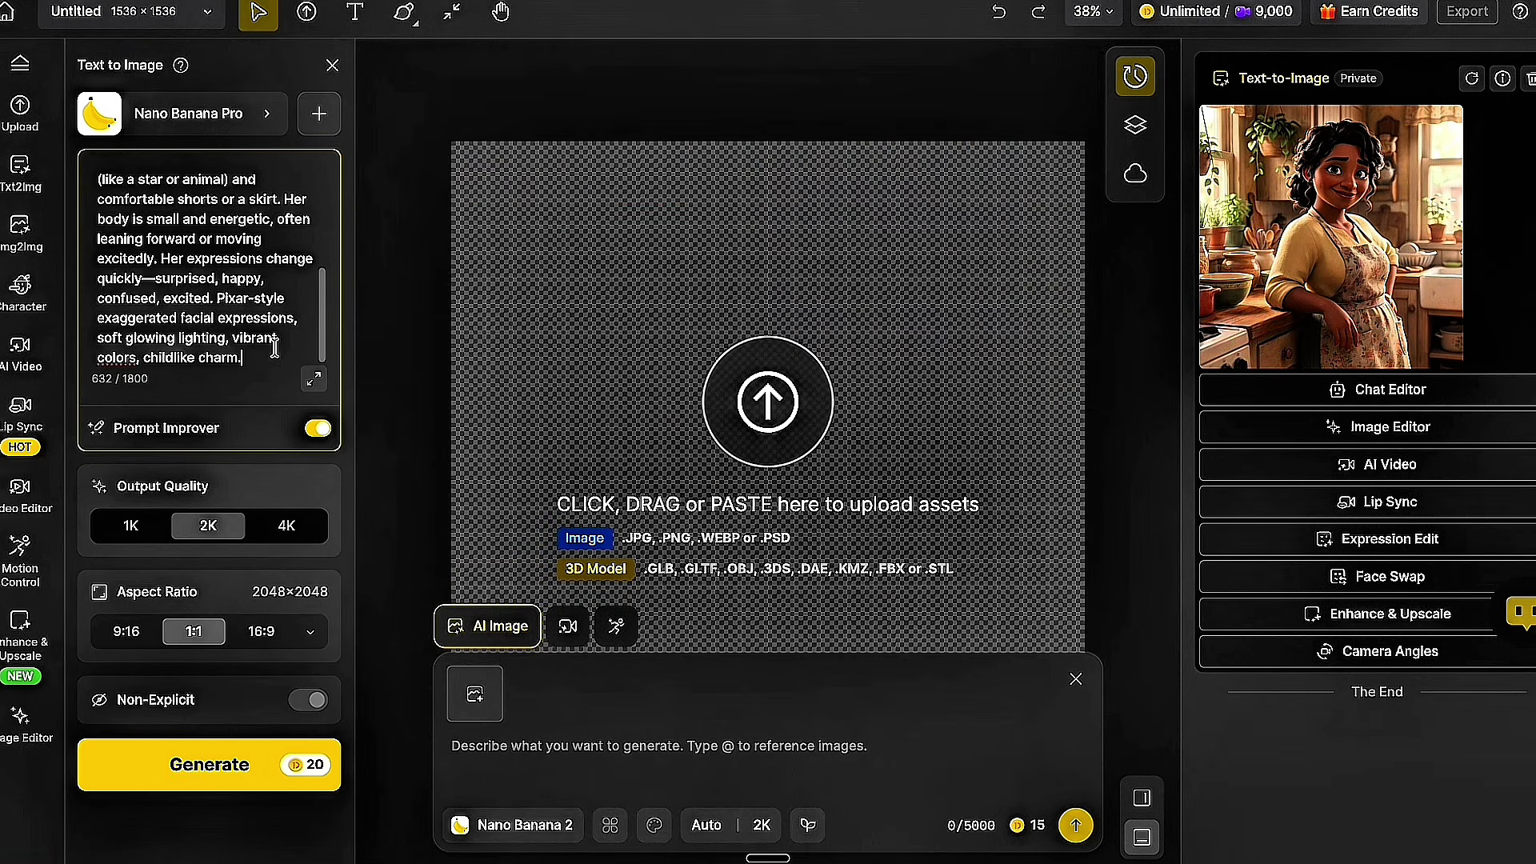
{"action": "left_click", "coordinate": [263, 633]}
{"action": "left_click", "coordinate": [234, 771]}
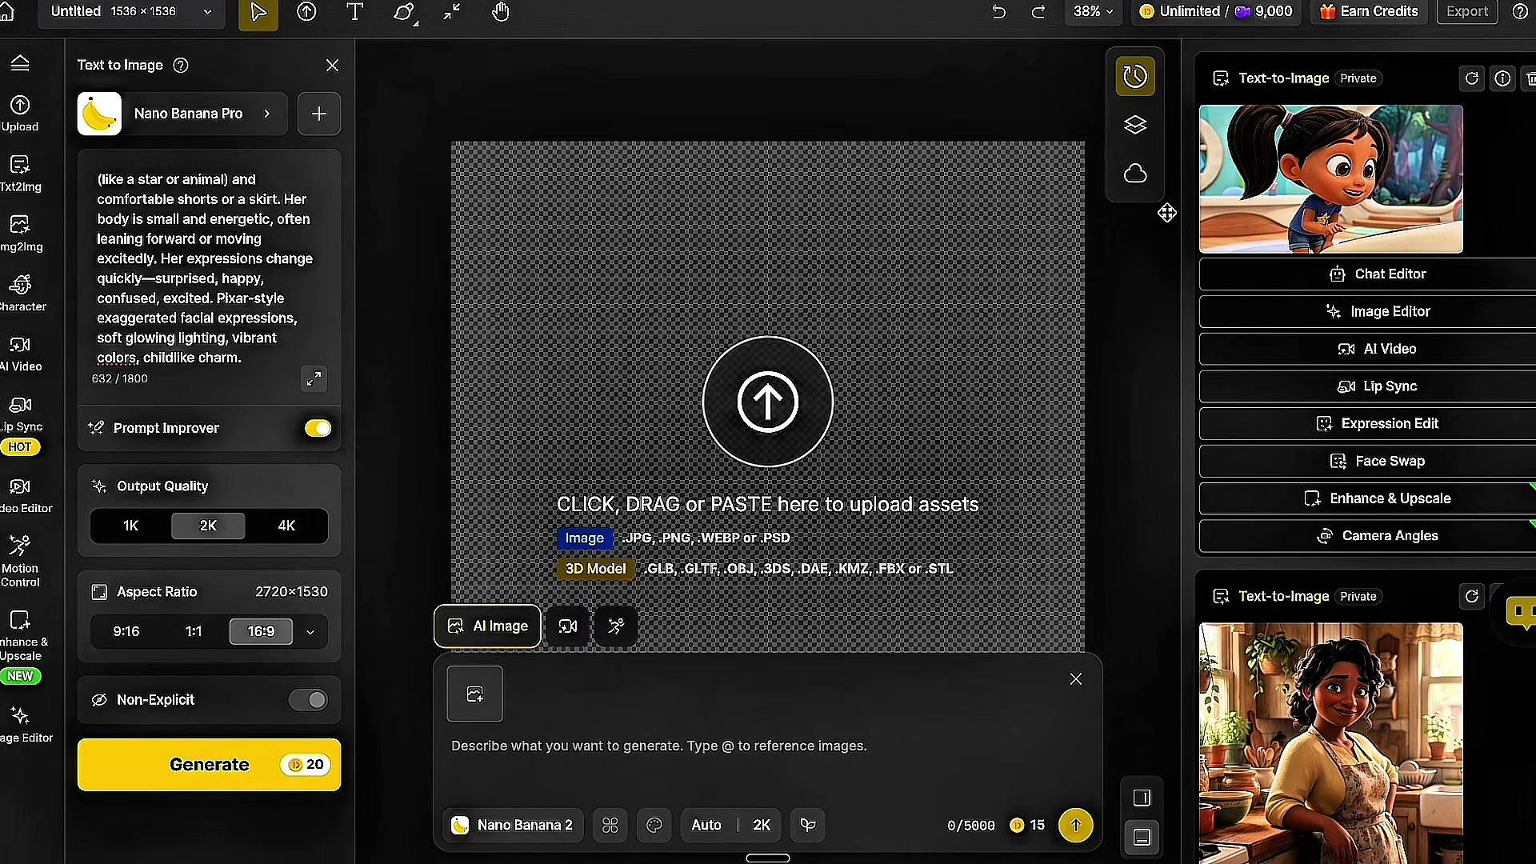
{"action": "mouse_move", "coordinate": [1347, 192]}
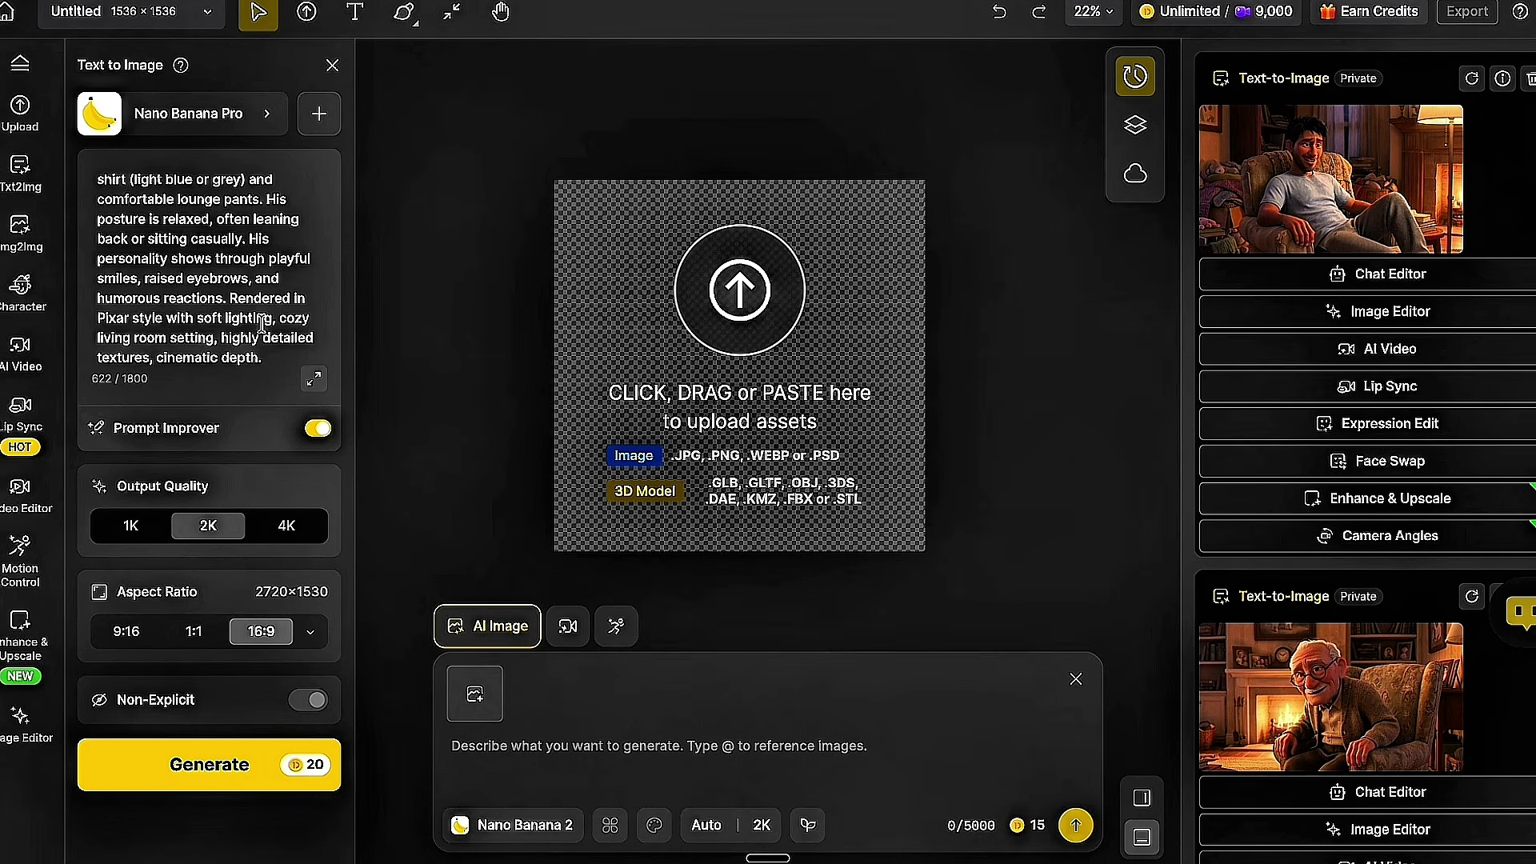
Clear the father's prompt from Text to Image and enter the cozy evening family living room and open kitchen scene as the AI Image prompt.
{"action": "left_click_drag", "start_coordinate": [272, 364], "coordinate": [75, 15]}
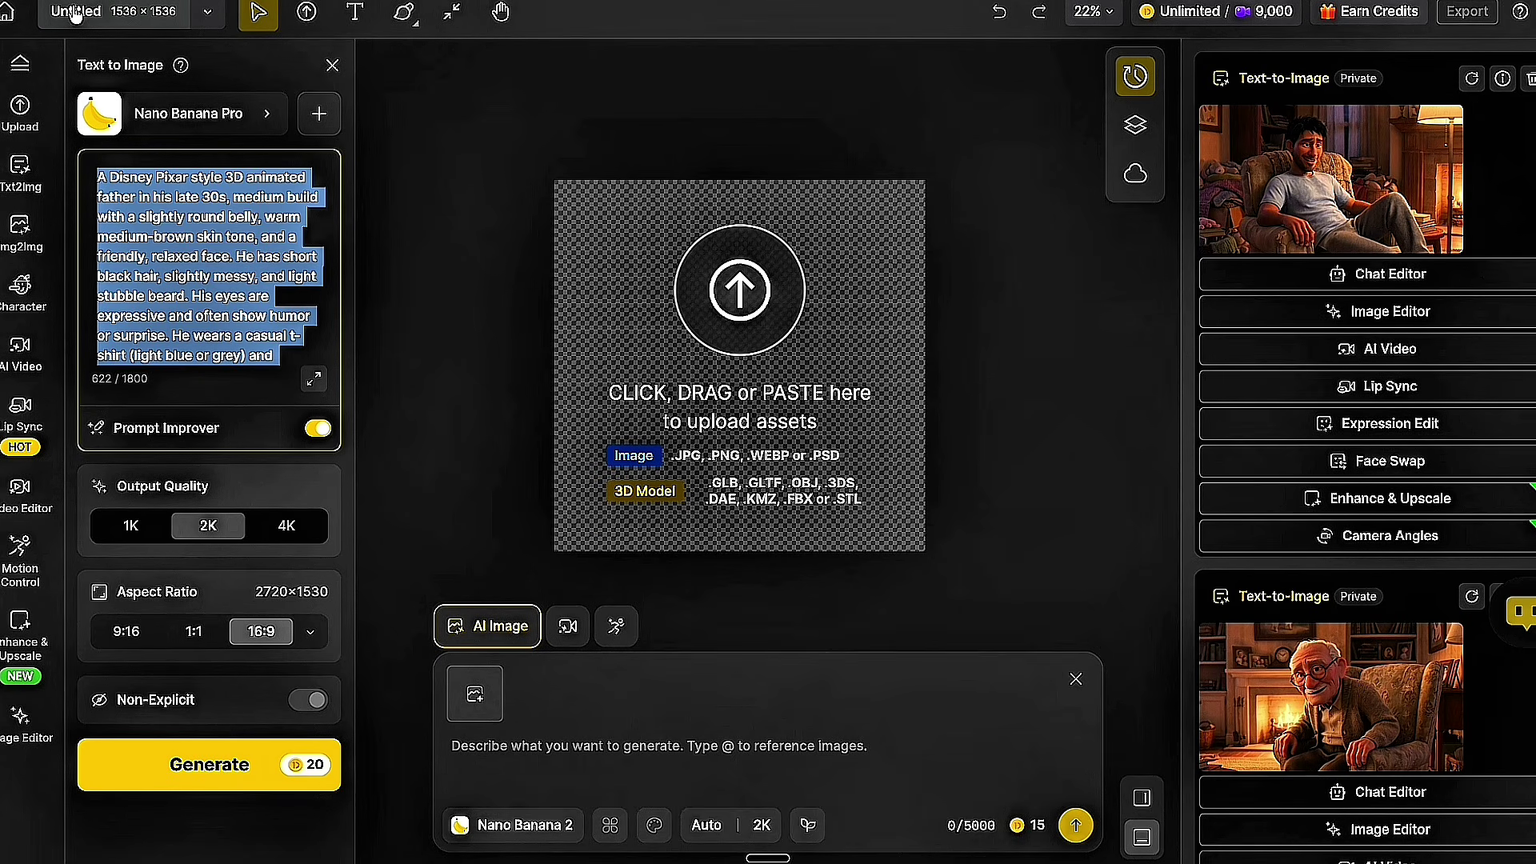
{"action": "key", "text": "BackSpace"}
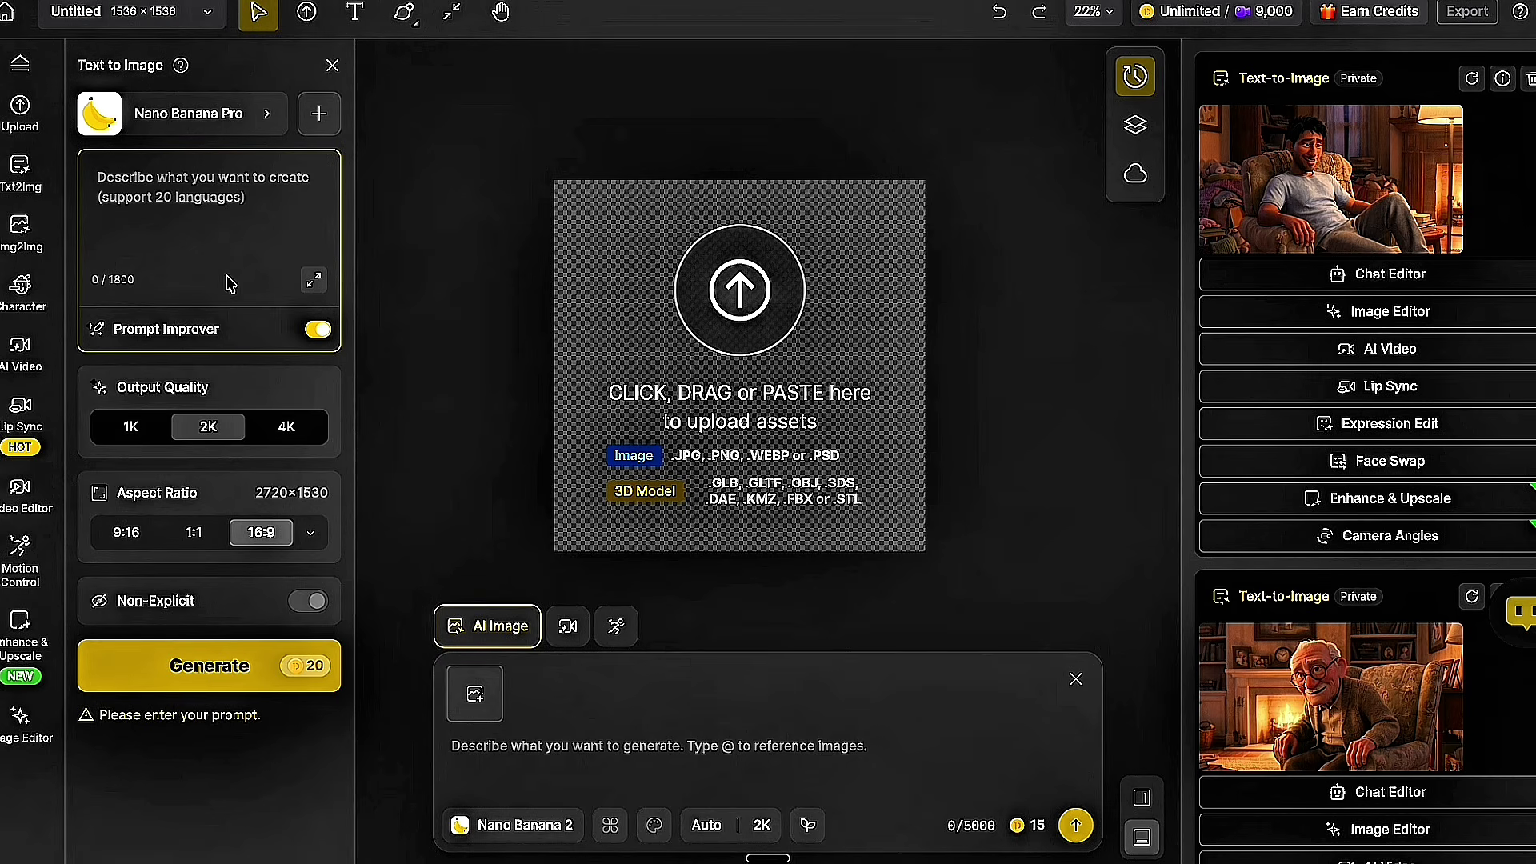
{"action": "left_click", "coordinate": [519, 758]}
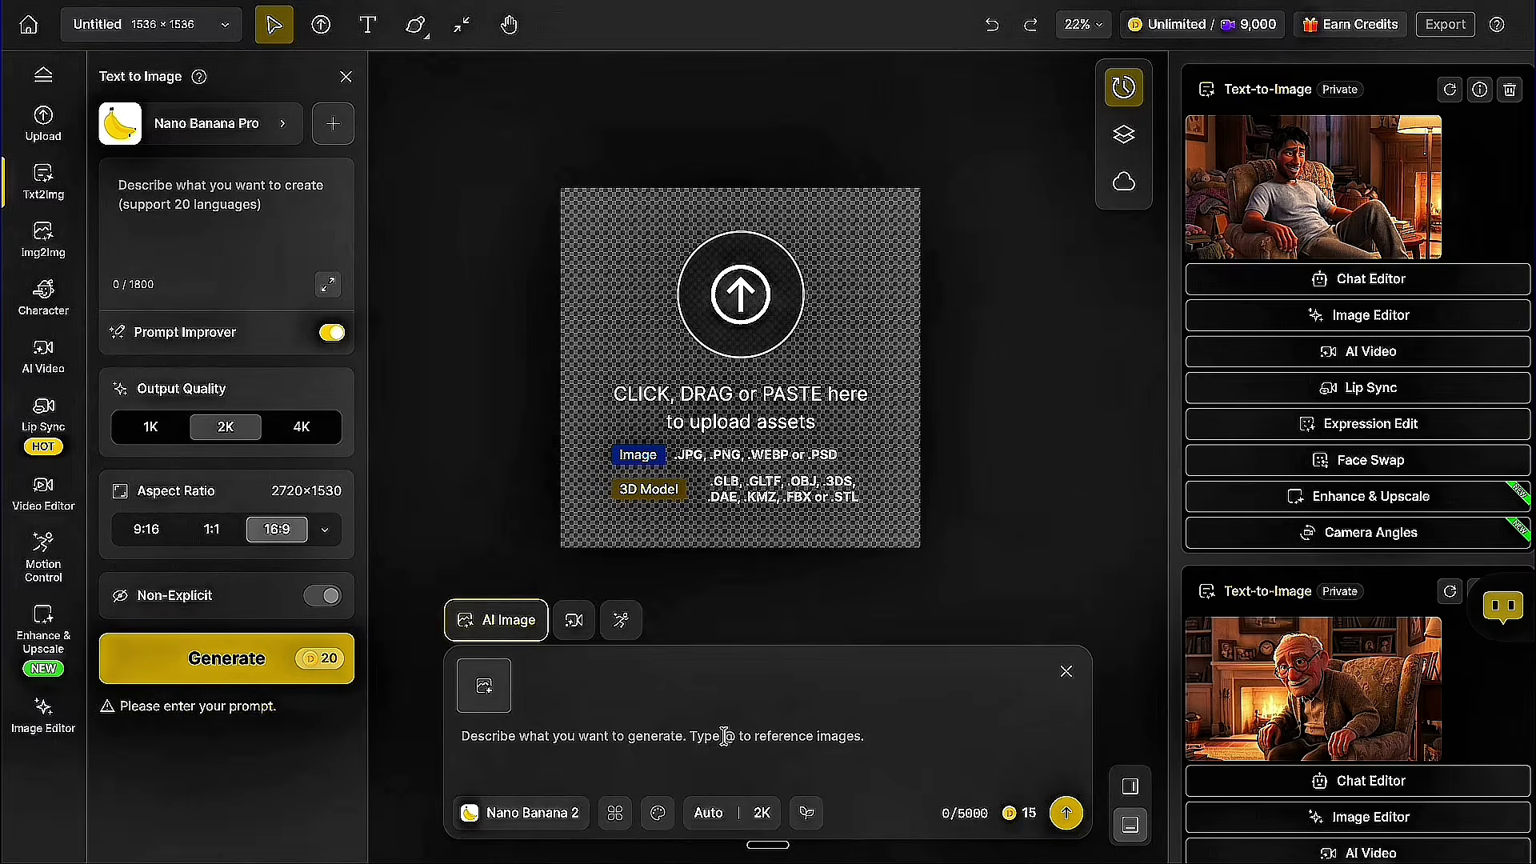
{"action": "type", "text": "A cozy middle-class family living room and open kitchen in the evening, warm yellow lighting, soft shadows. Mum cooking in the kitchen in background, wearing apron, focused expression. Dad sitting on a sofa watching TV, relaxed posture, slight smile. Young daughter Mia sitting on the floor with a tablet, excited face. Grandfather sitting in a wooden chair reading a book calmly. Everyone in natural positions, warm family atmosphere, soft cinematic lighting, highly detailed, Disney Pixar 3D animation style, same characters, same faces, same clothes."}
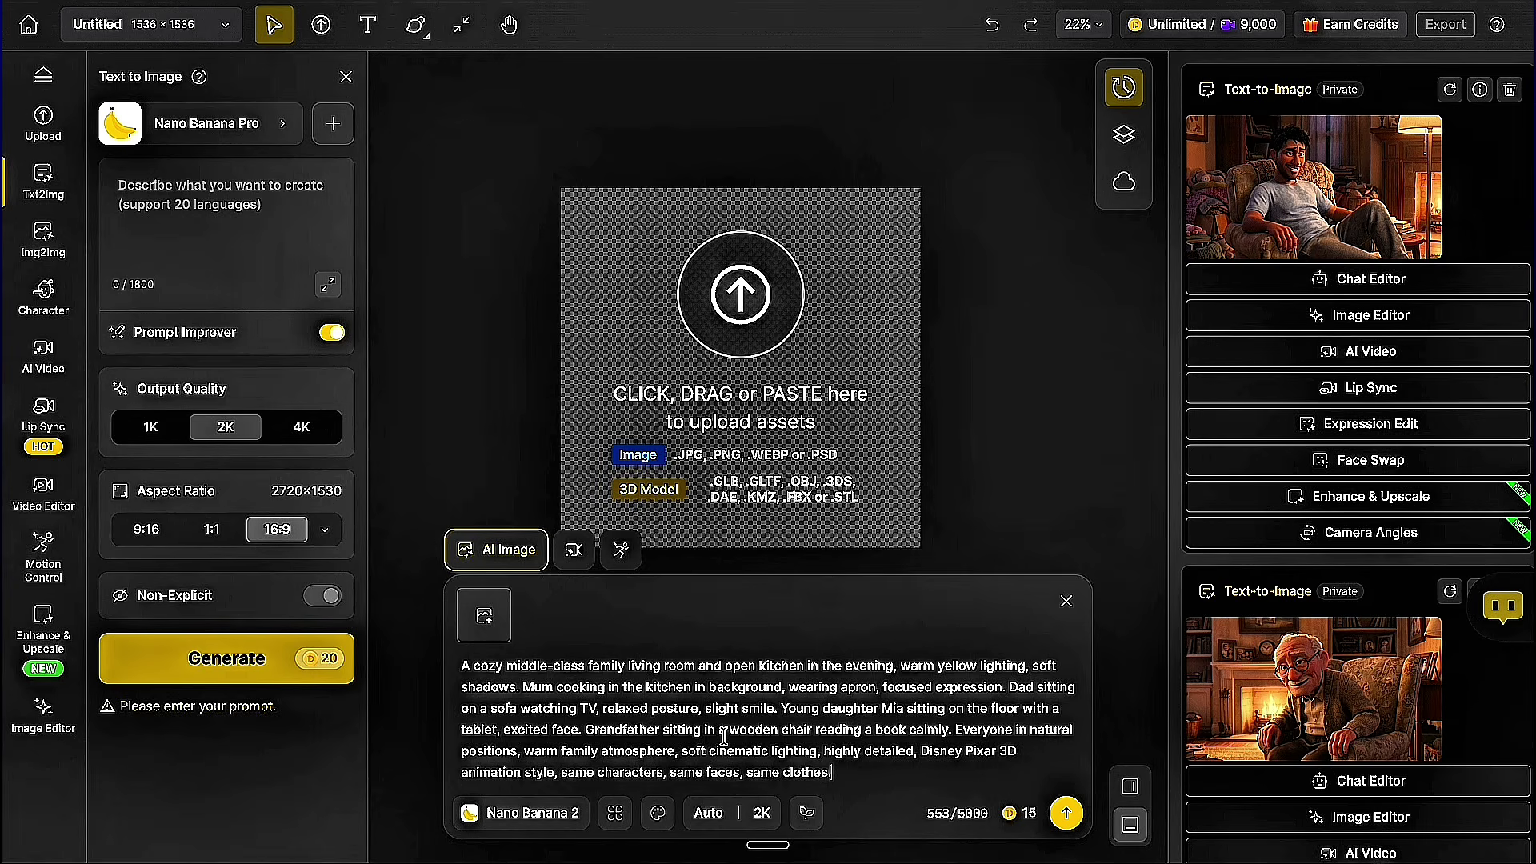
{"action": "left_click", "coordinate": [481, 632]}
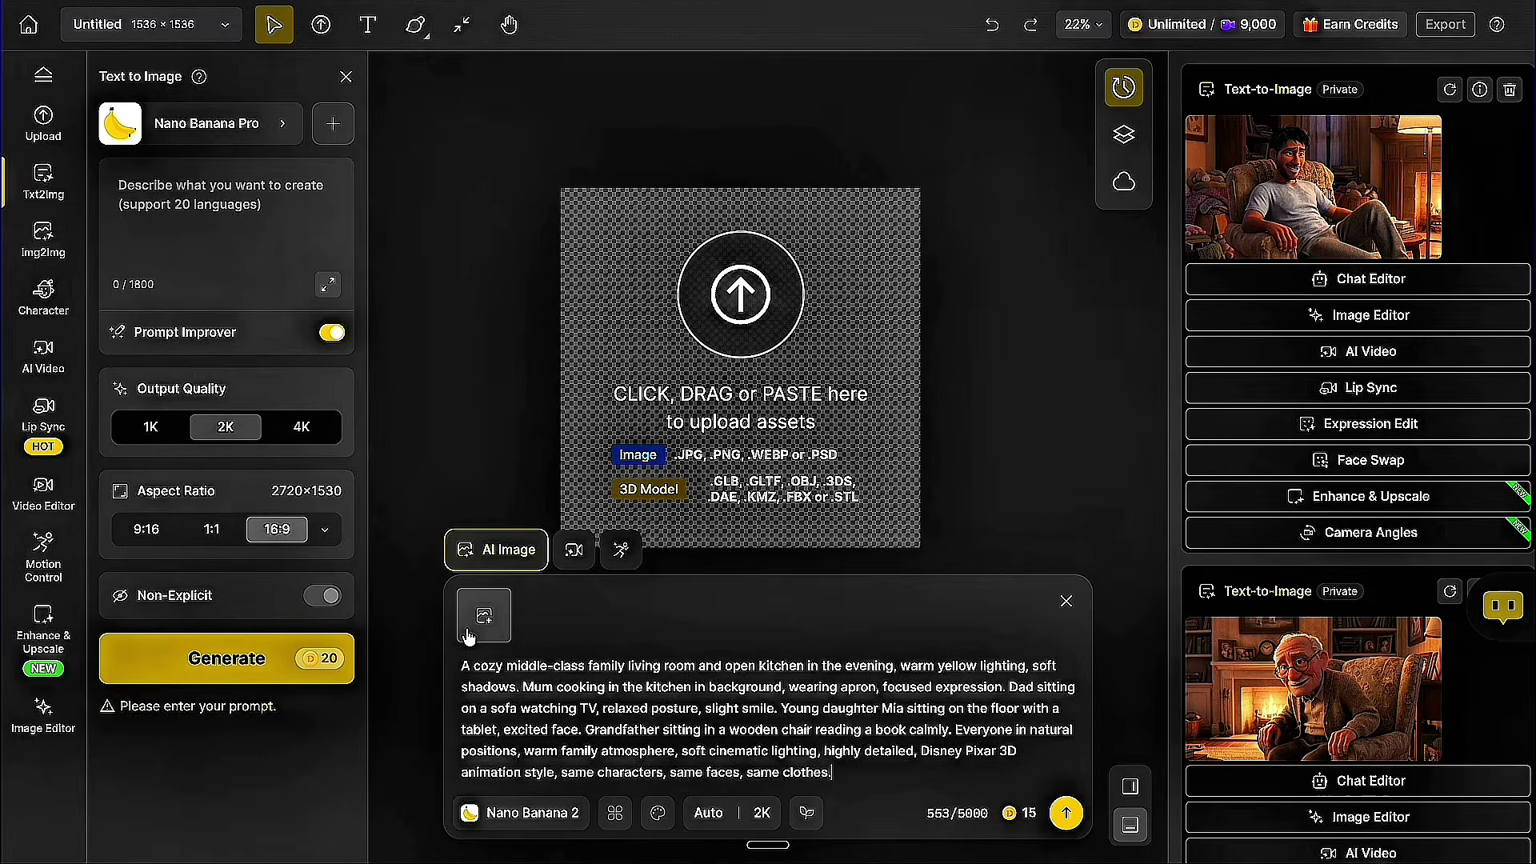
{"action": "left_click", "coordinate": [481, 632]}
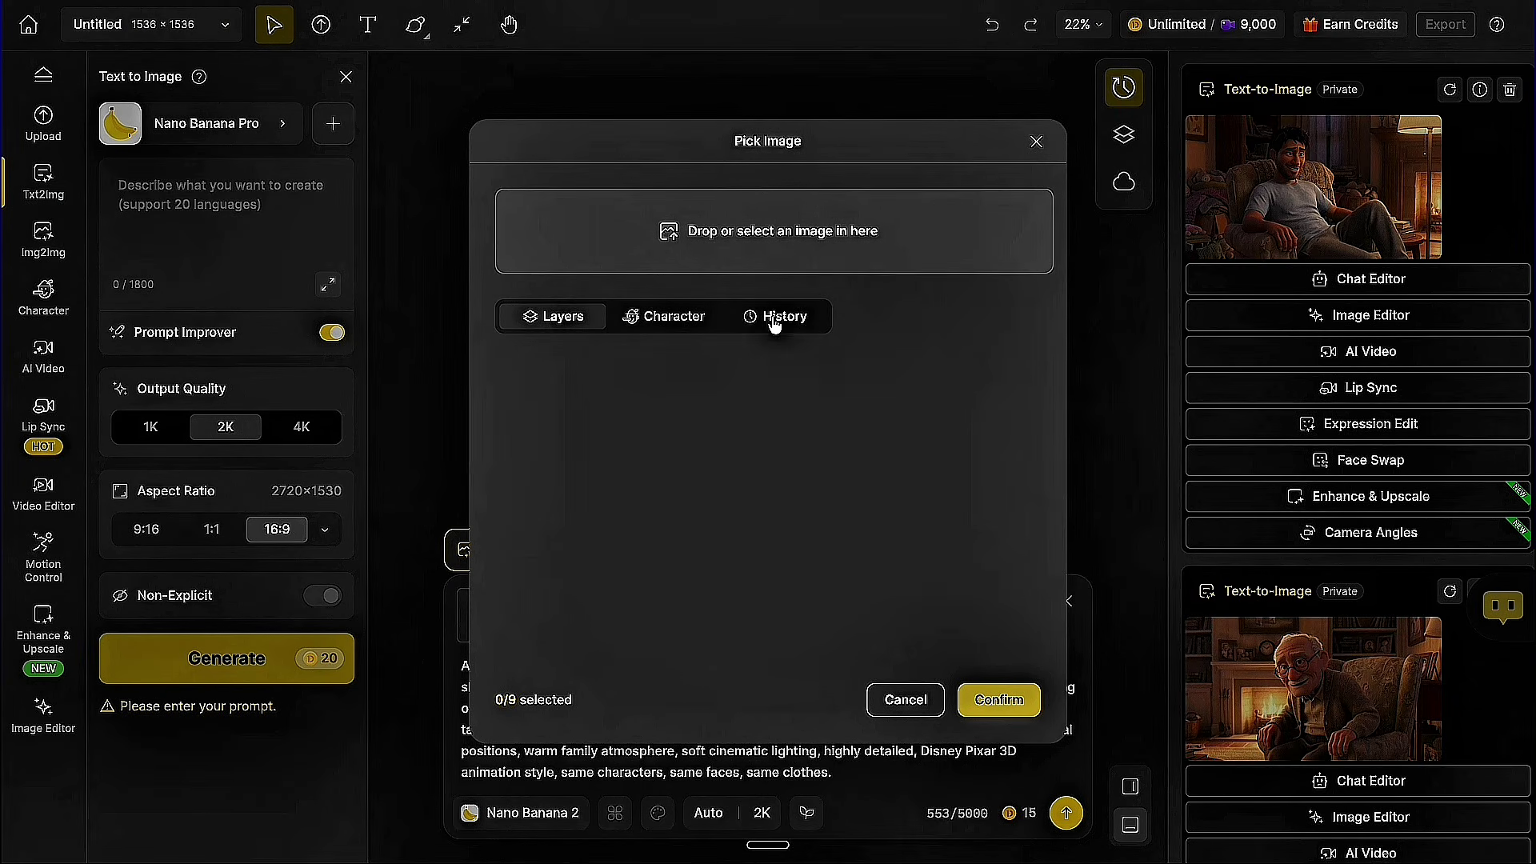
{"action": "left_click", "coordinate": [655, 321]}
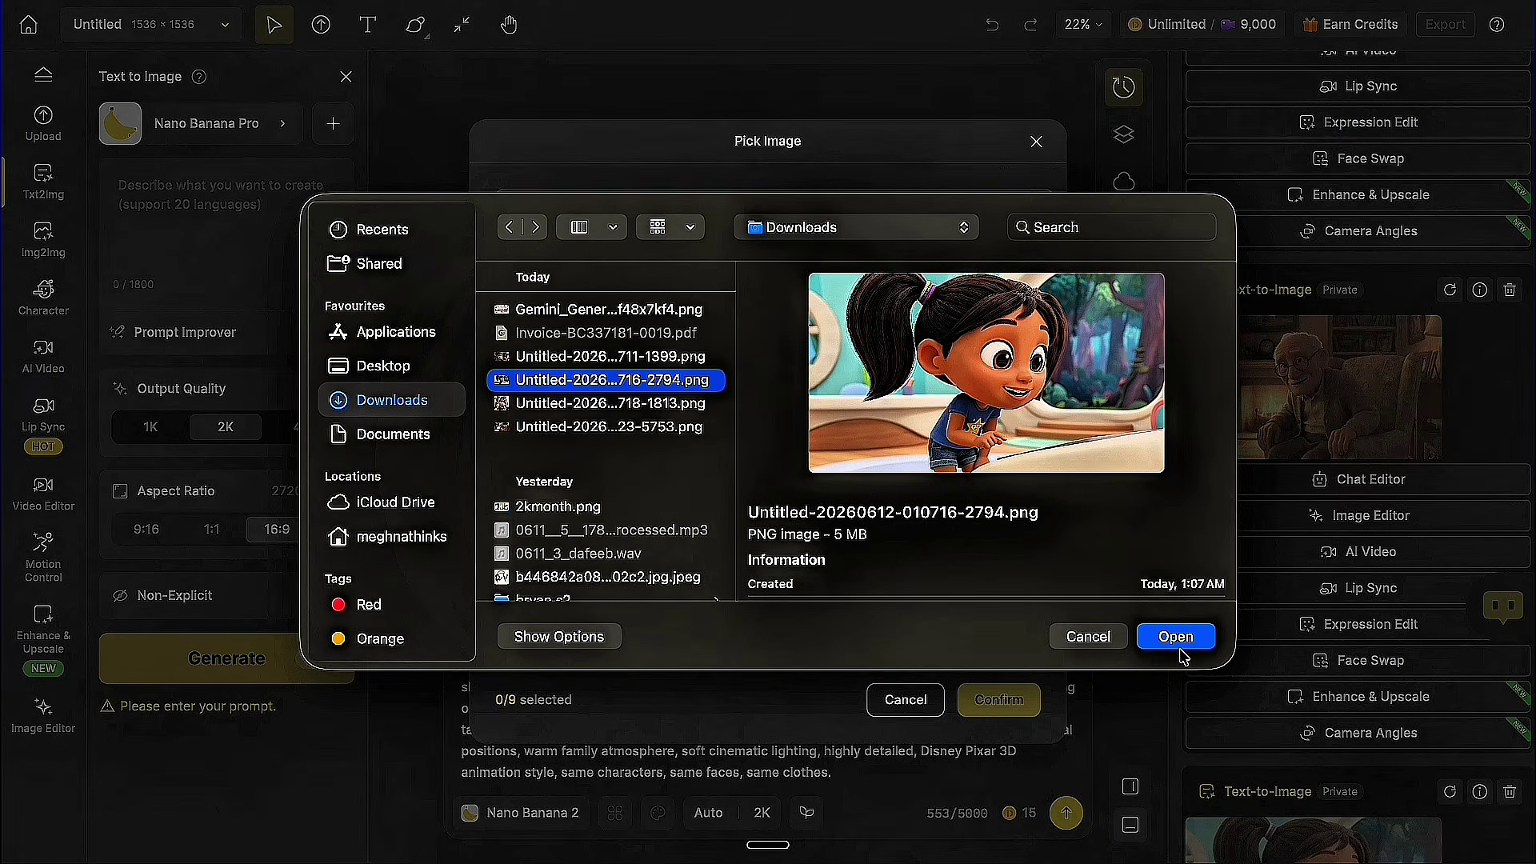
{"action": "left_click", "coordinate": [1175, 637]}
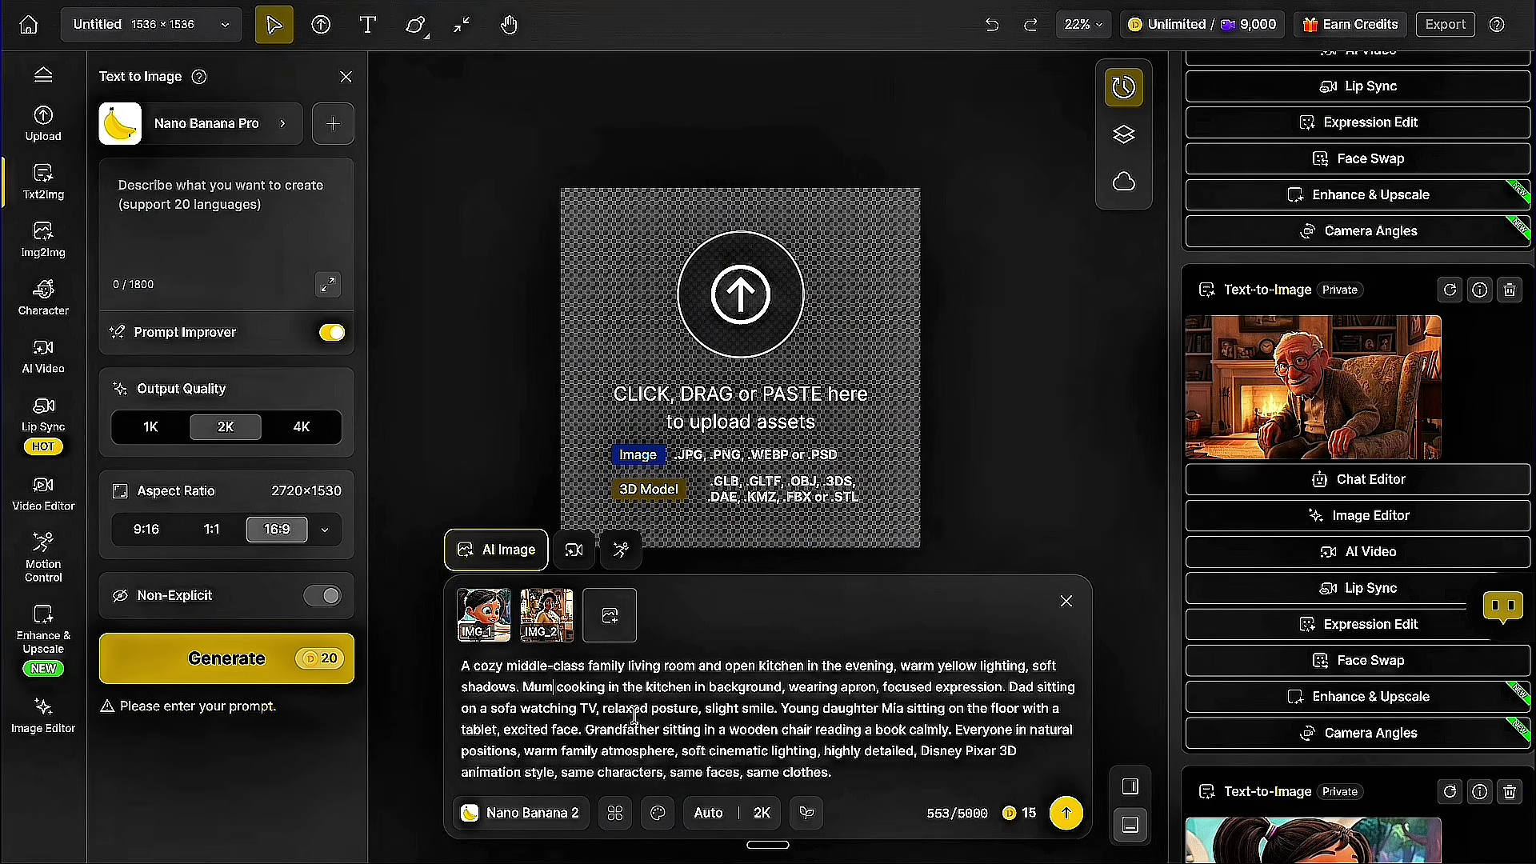
Insert "(woman in image two.)" after "Mum" in the scene prompt and generate the family scene image.
{"action": "left_click", "coordinate": [556, 686]}
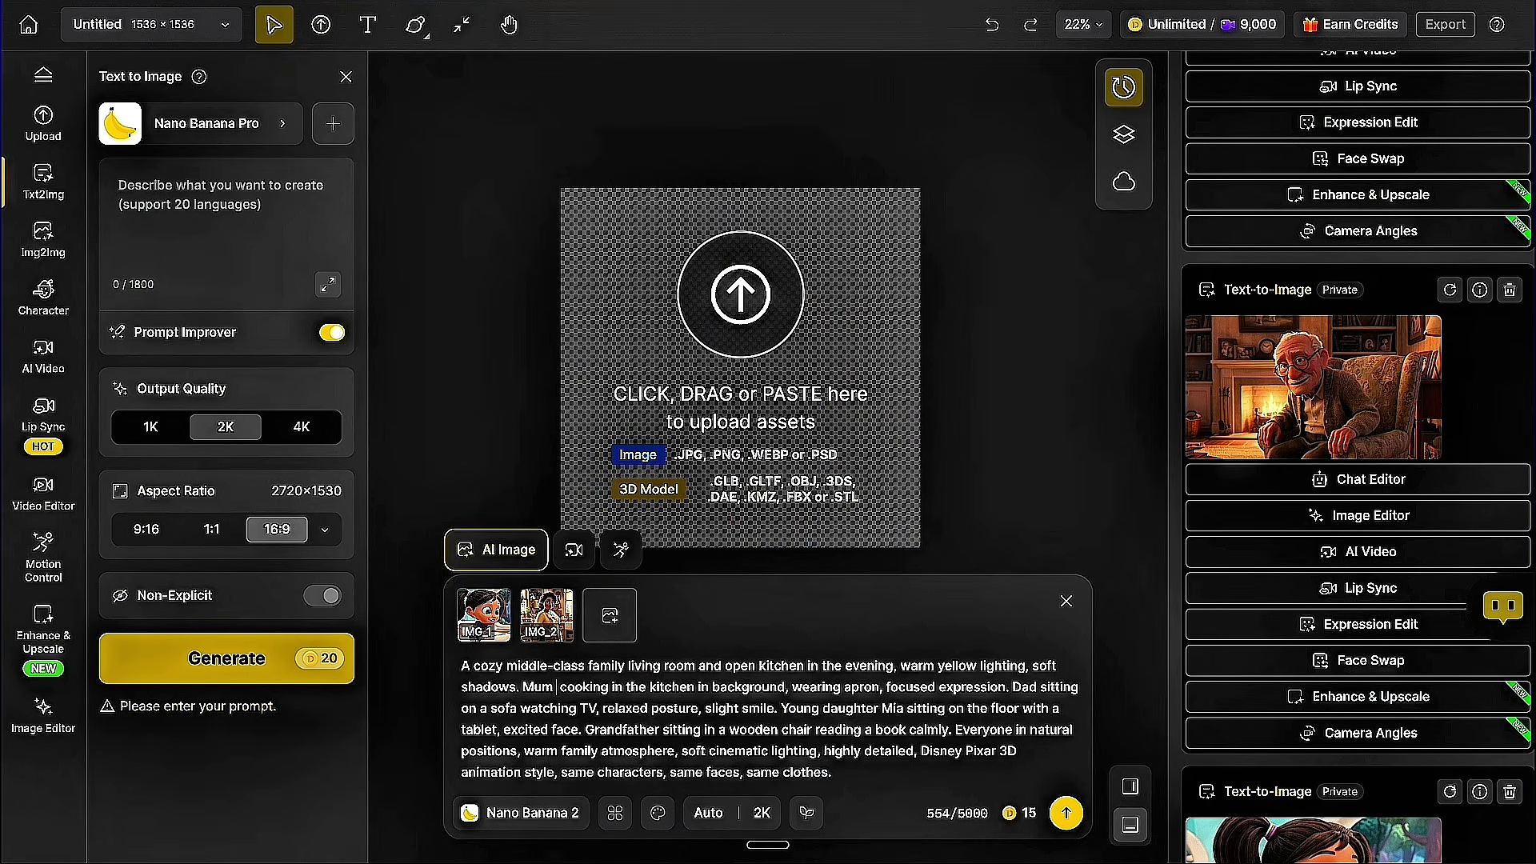
{"action": "type", "text": "("}
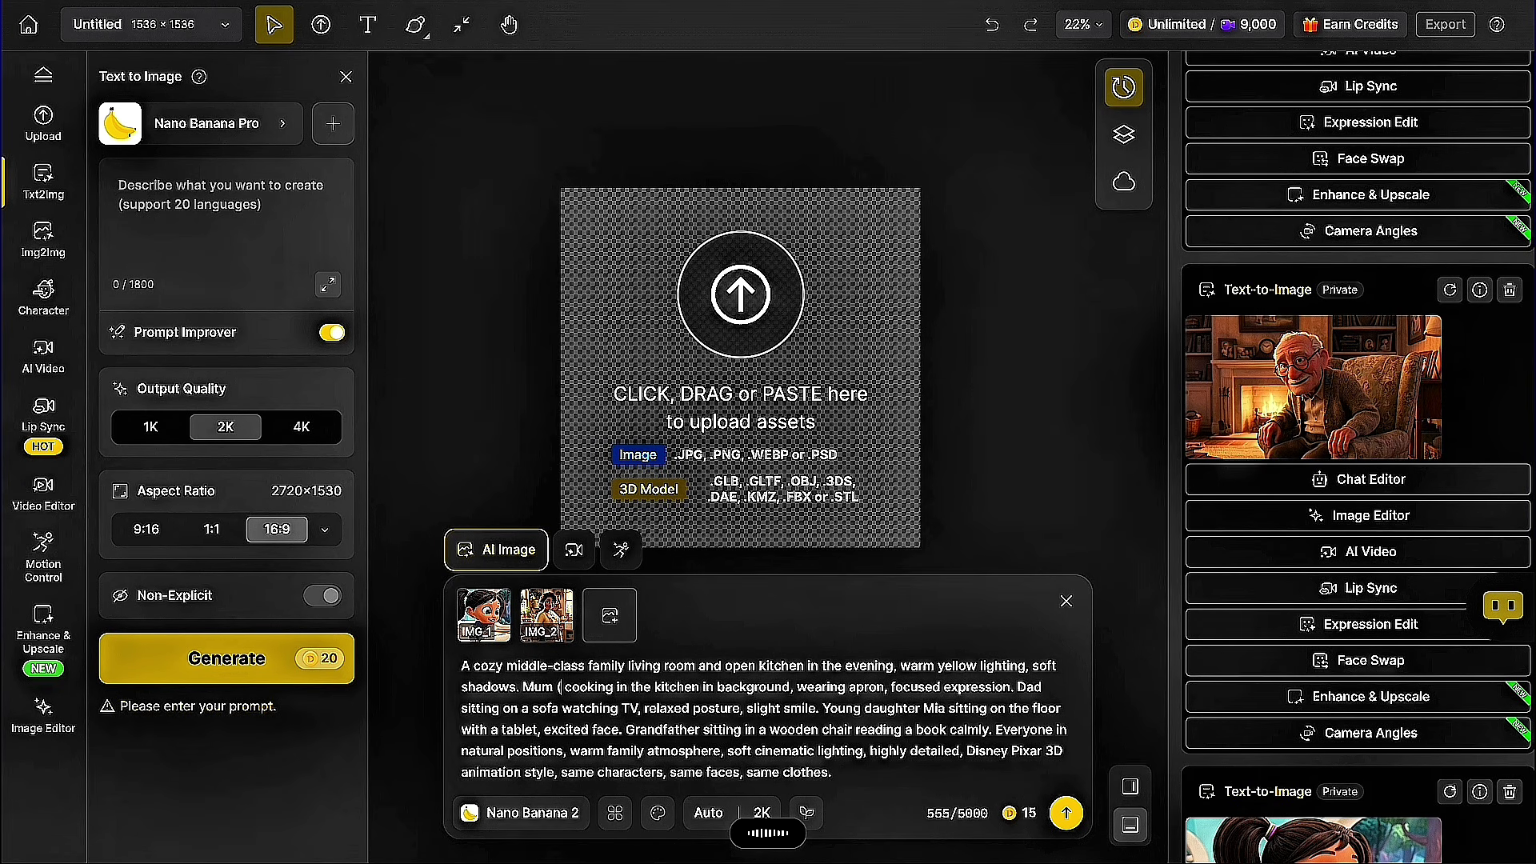
{"action": "type", "text": "woman in image two."}
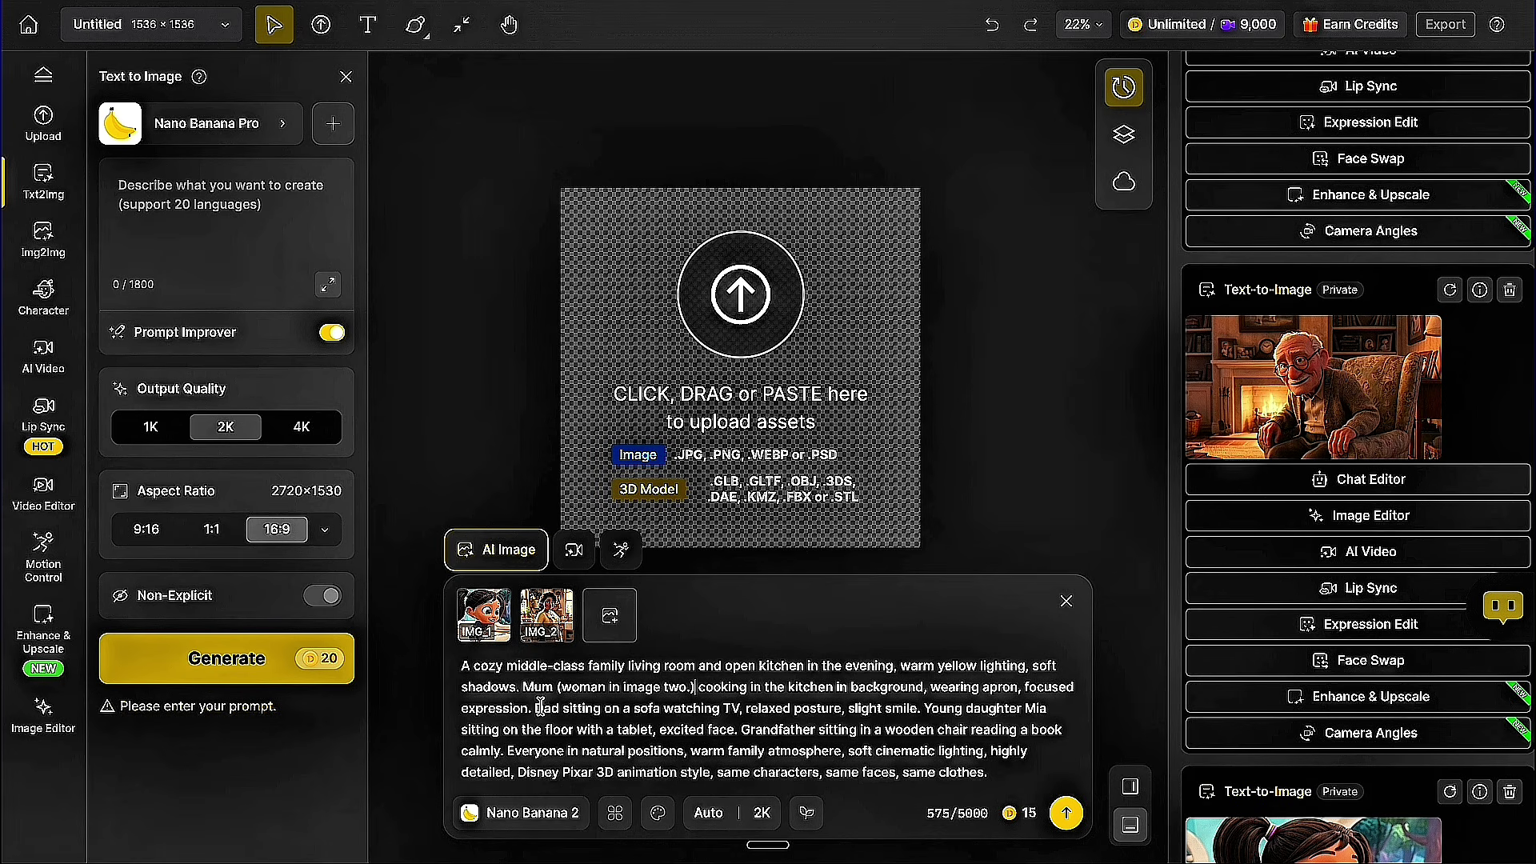
{"action": "left_click", "coordinate": [1067, 813]}
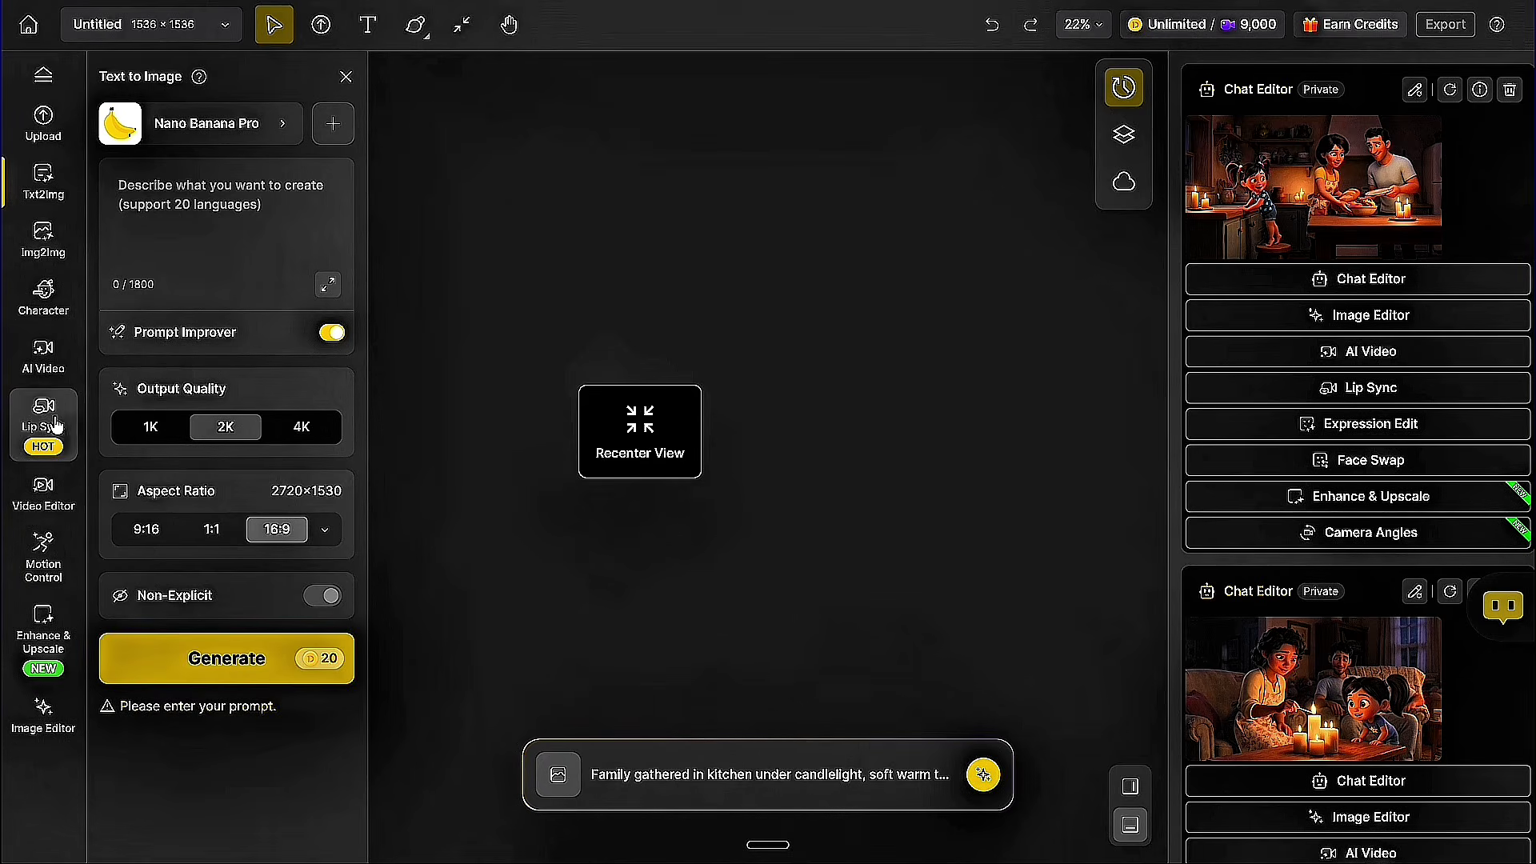
Set up an AI Video with sa1.png from Downloads as the start frame.
{"action": "left_click", "coordinate": [49, 362]}
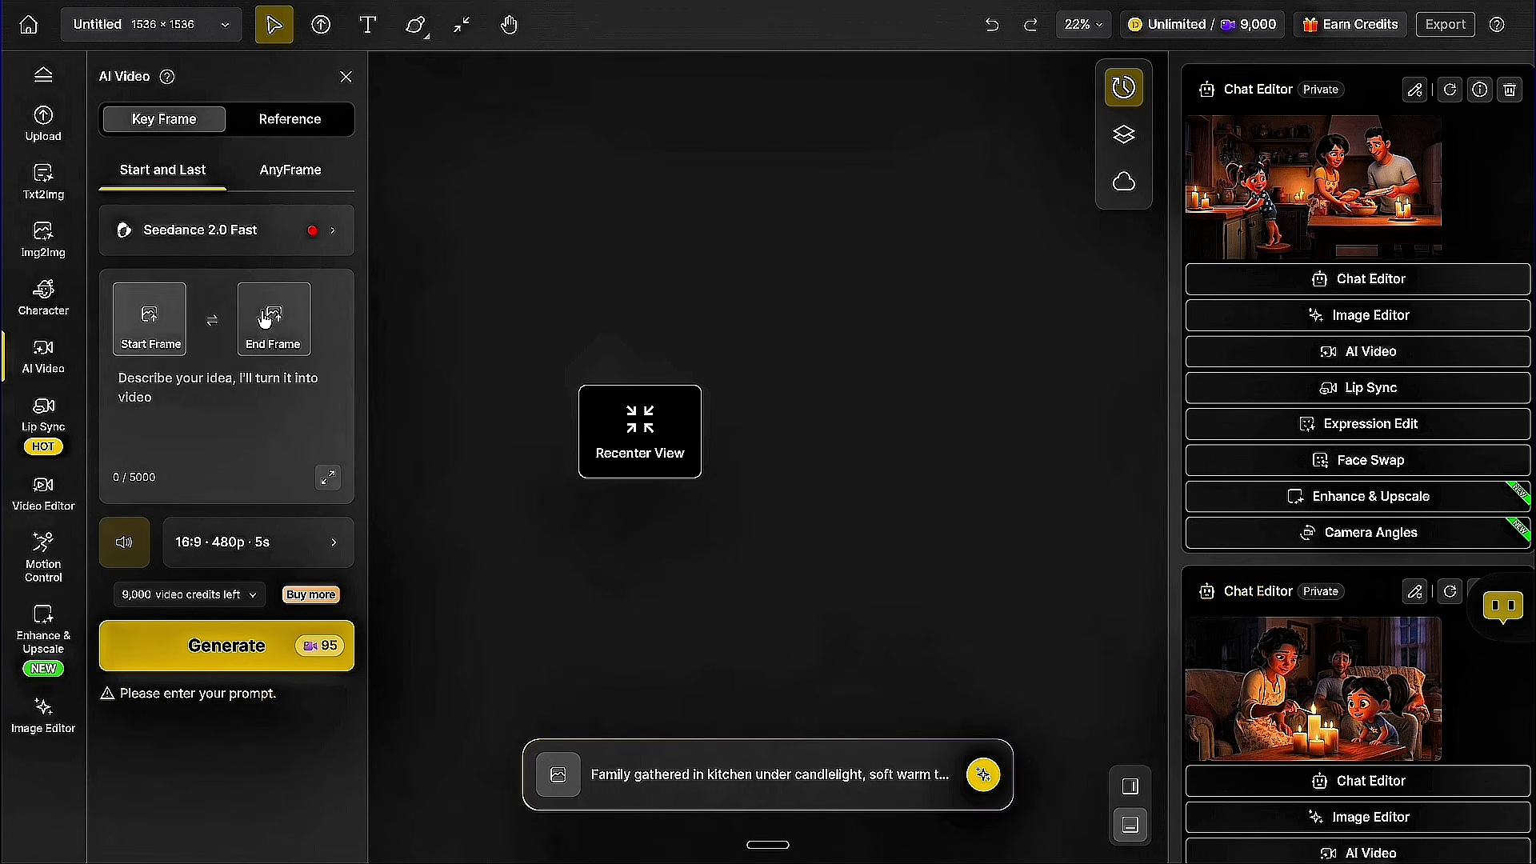
{"action": "left_click", "coordinate": [148, 320]}
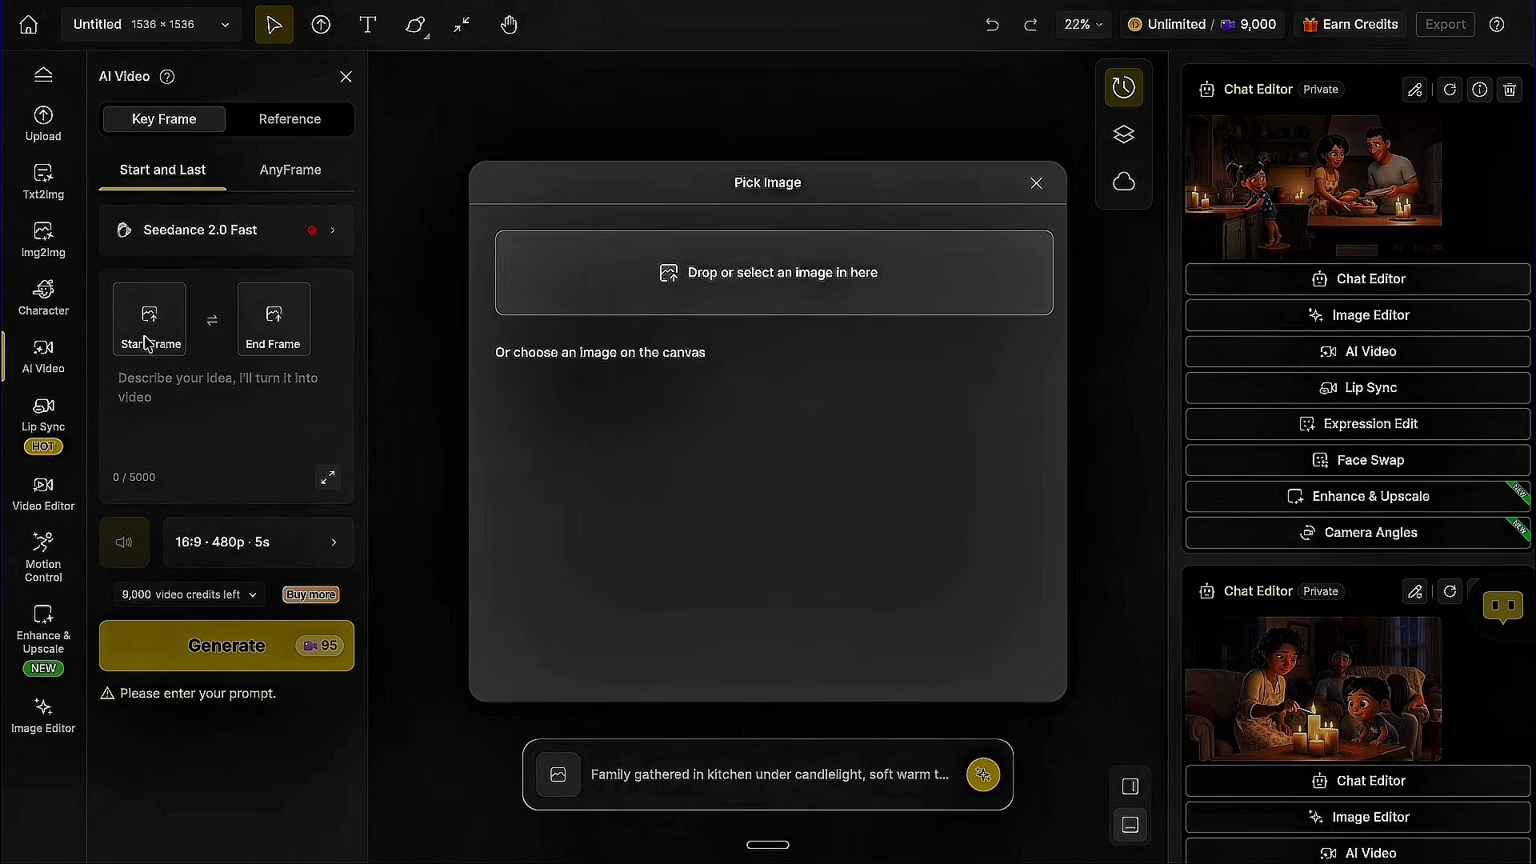
{"action": "left_click", "coordinate": [644, 288]}
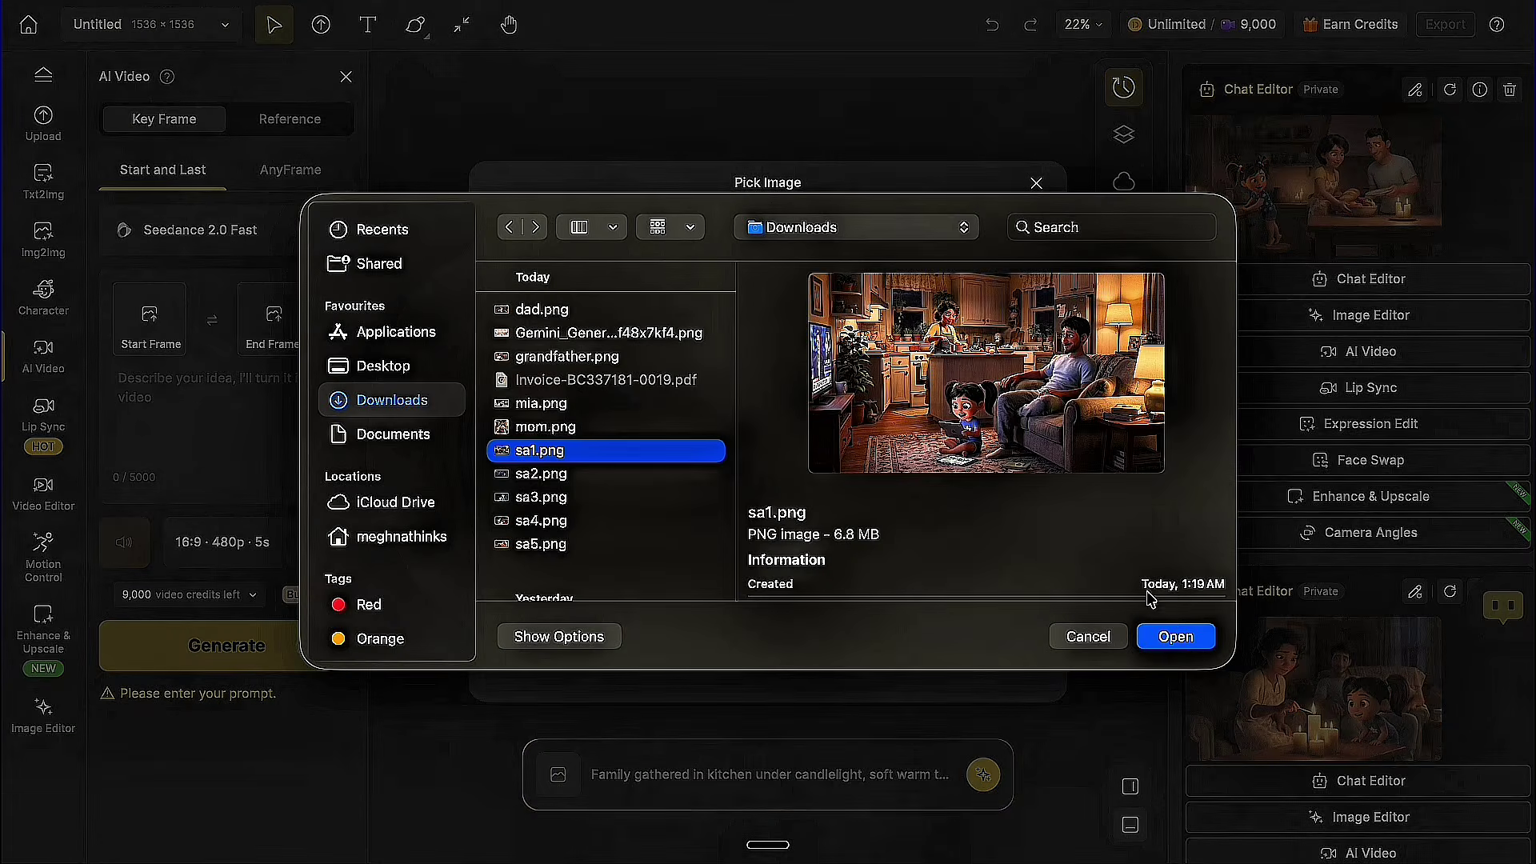
{"action": "left_click", "coordinate": [1175, 637]}
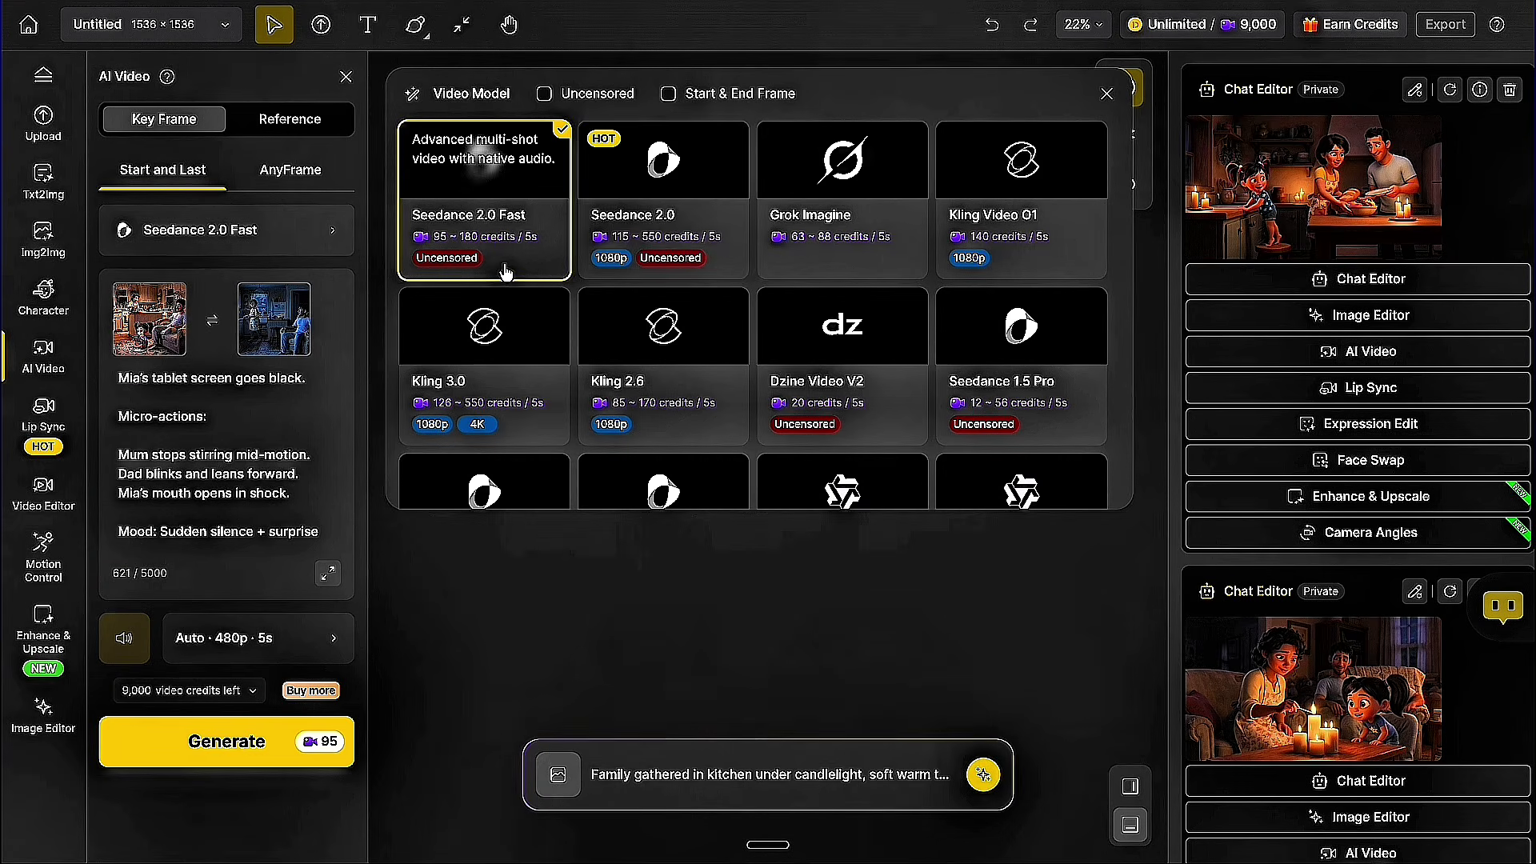
Browse the video models, choose Kling 3.0 and check its aspect ratio, quality and duration settings.
{"action": "scroll", "coordinate": [694, 328], "scroll_direction": "down", "scroll_amount": 3}
{"action": "scroll", "coordinate": [695, 328], "scroll_direction": "down", "scroll_amount": 3}
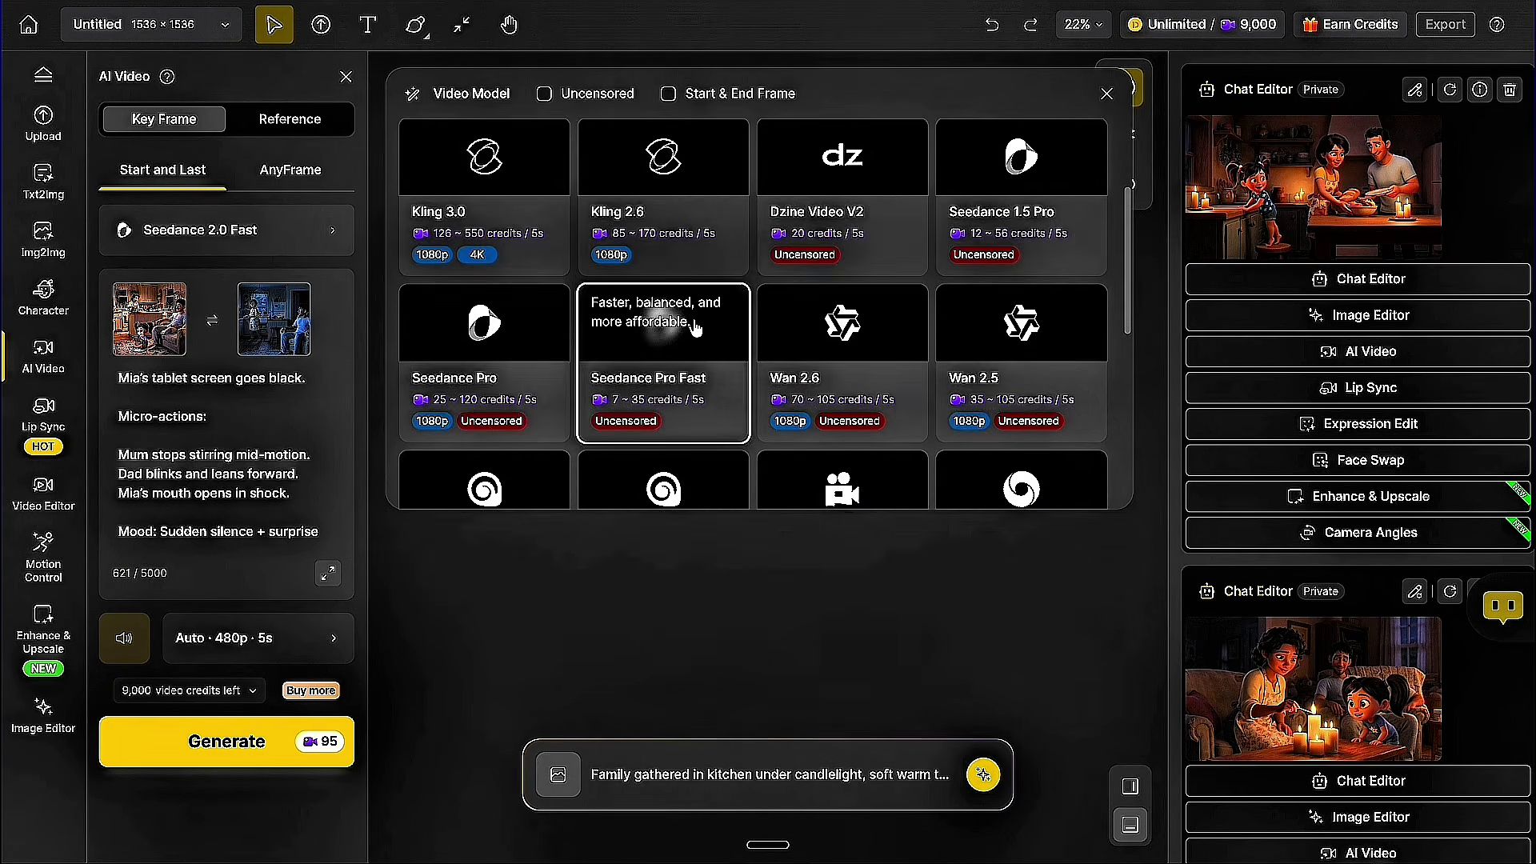
{"action": "scroll", "coordinate": [694, 328], "scroll_direction": "down", "scroll_amount": 4}
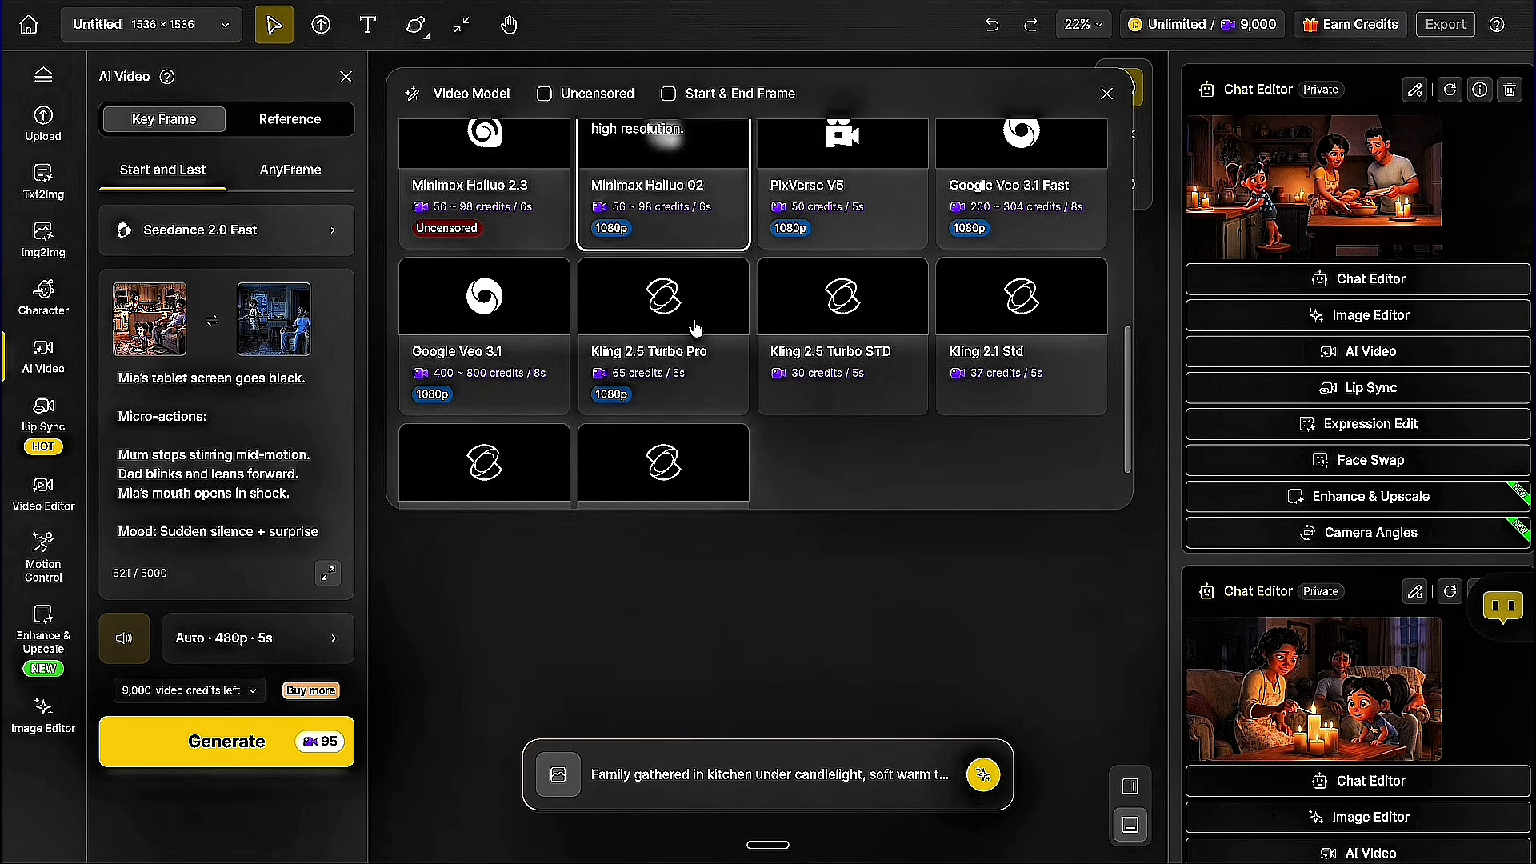
{"action": "scroll", "coordinate": [695, 328], "scroll_direction": "up", "scroll_amount": 10}
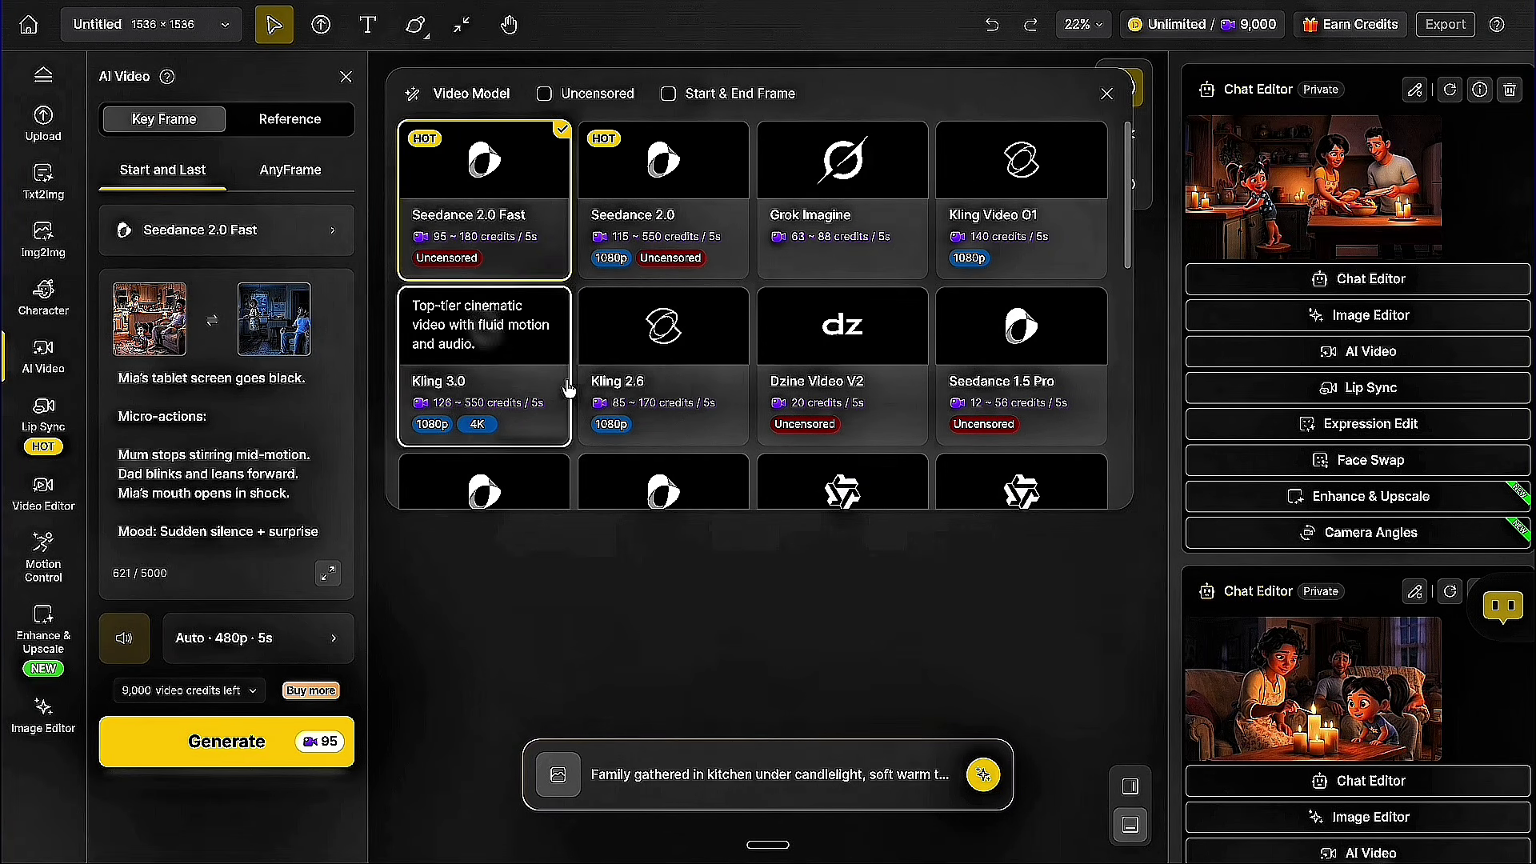
{"action": "left_click", "coordinate": [496, 376]}
{"action": "left_click", "coordinate": [335, 639]}
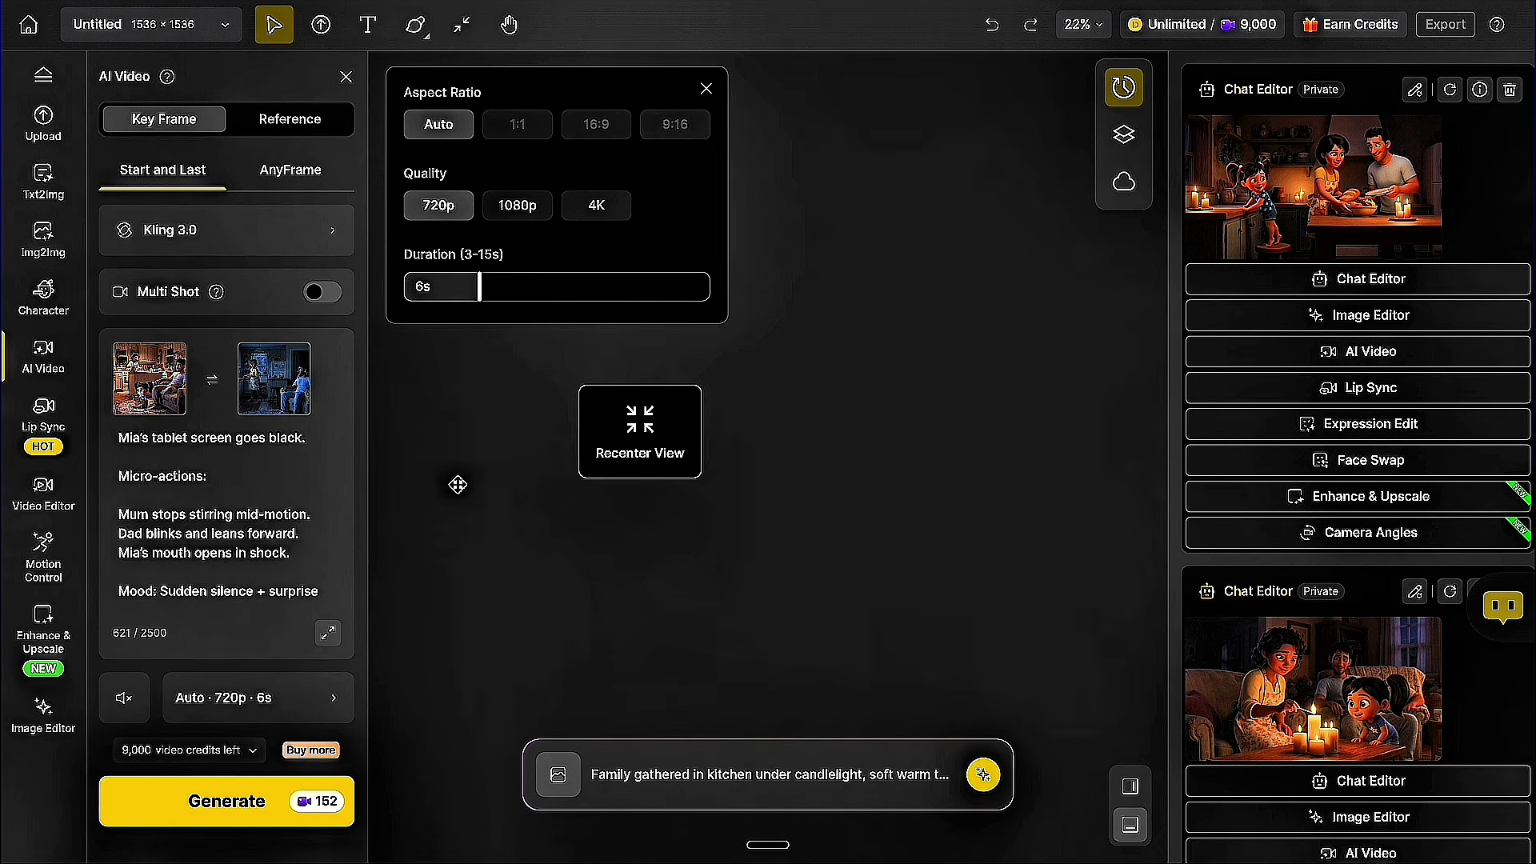
{"action": "left_click", "coordinate": [454, 464]}
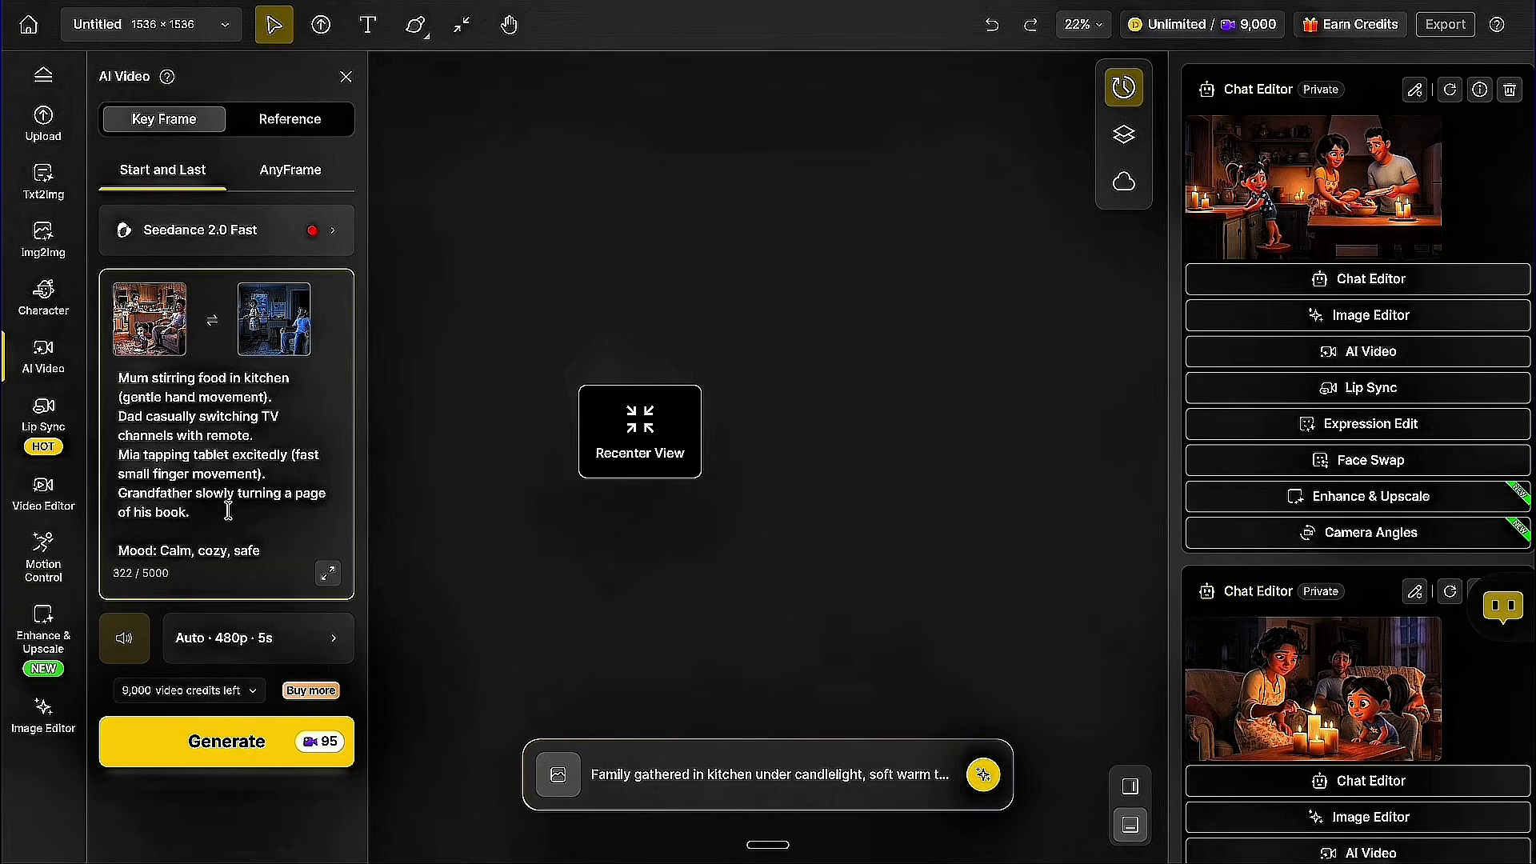
Append the second scene's prompt, with the tablet going black and the "Sudden silence + surprise" mood, below the calm scene's video prompt.
{"action": "key", "text": "Return"}
{"action": "key", "text": "Return"}
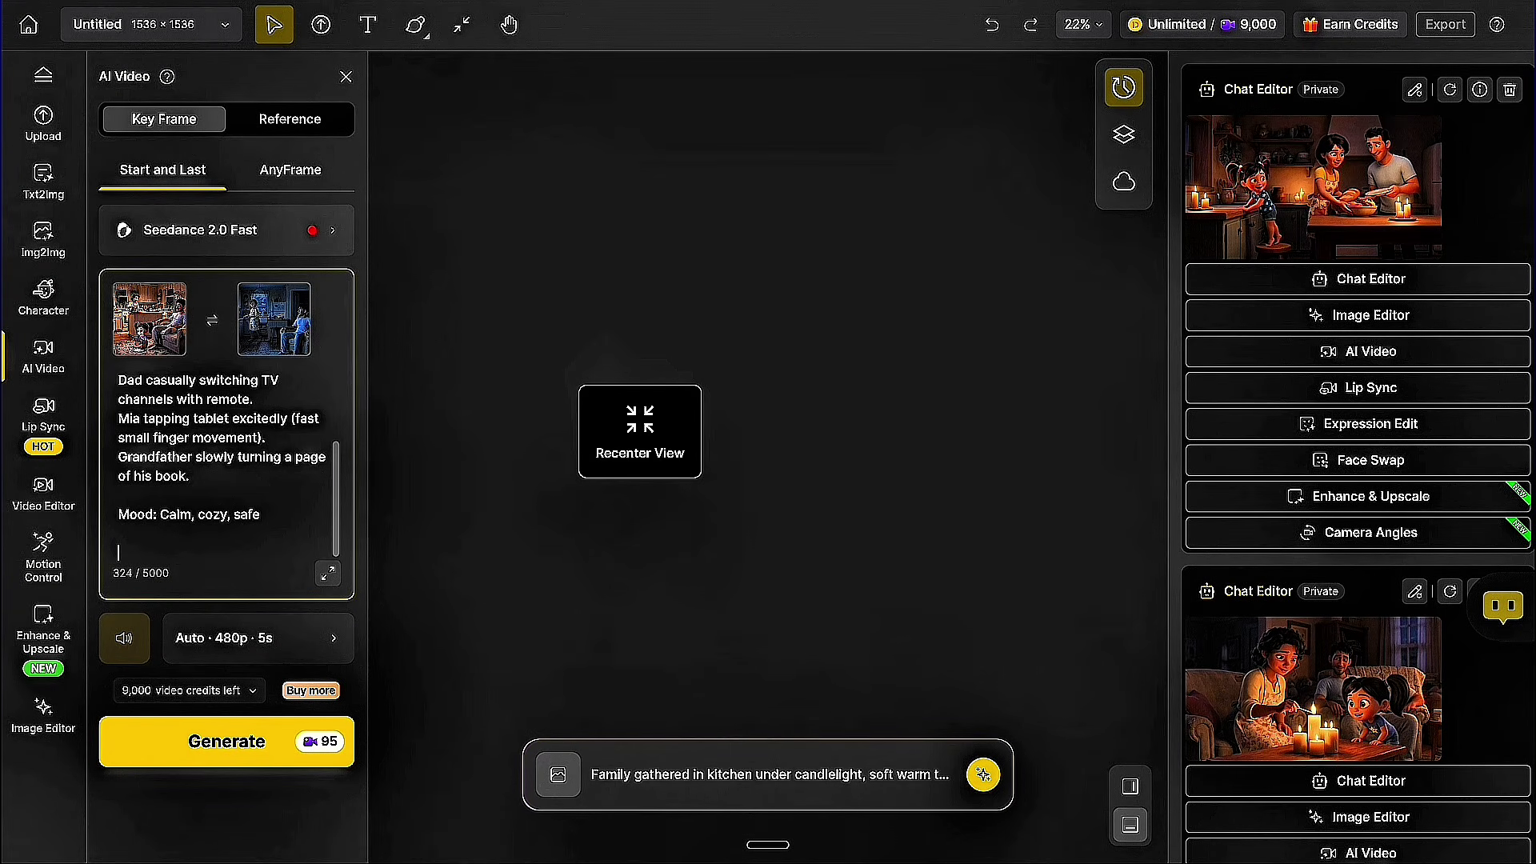
{"action": "key", "text": "ctrl+v"}
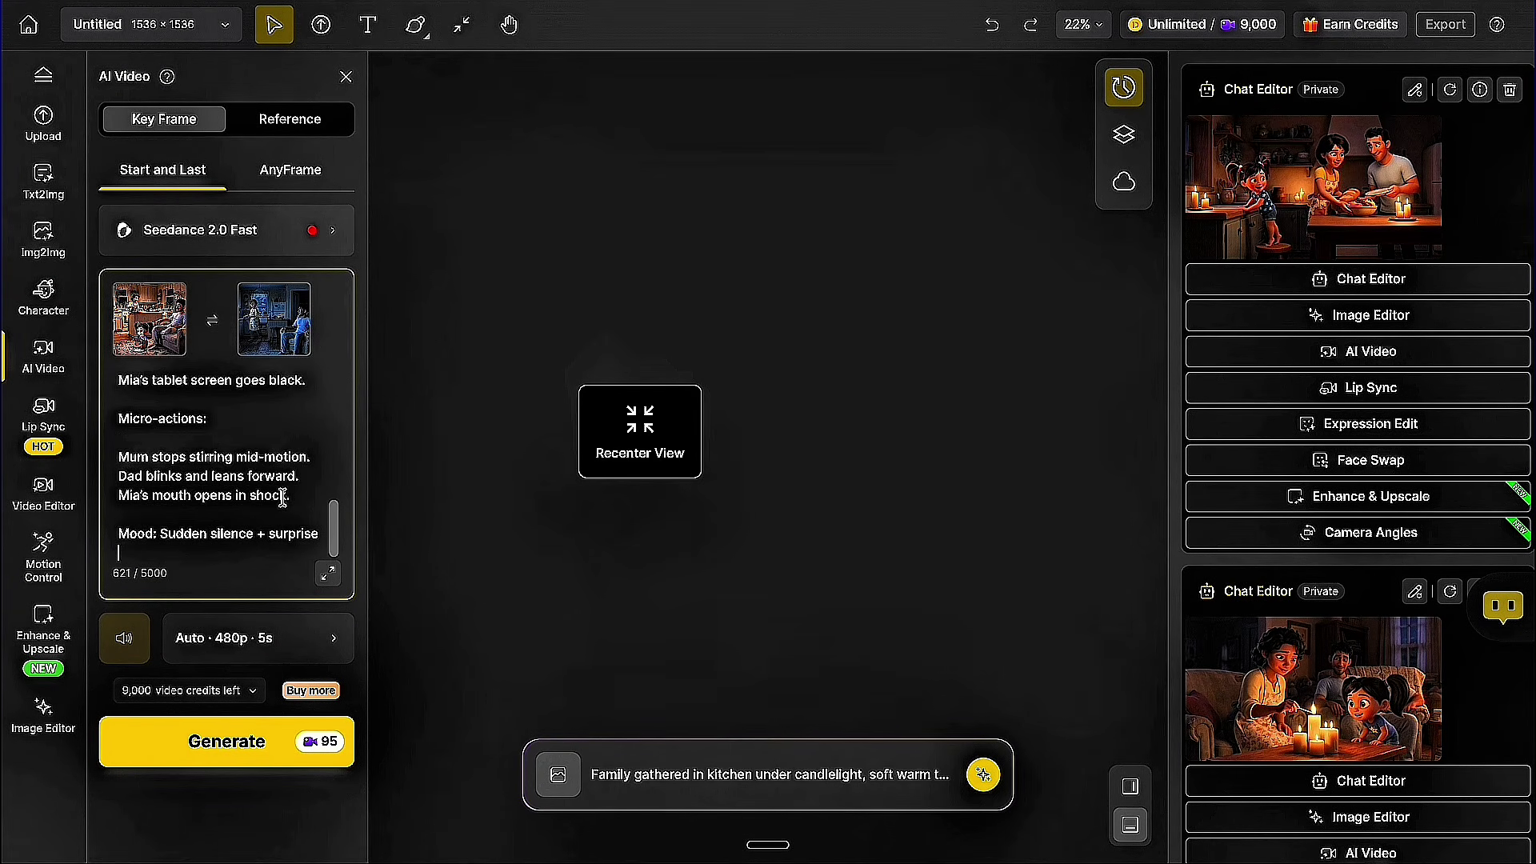